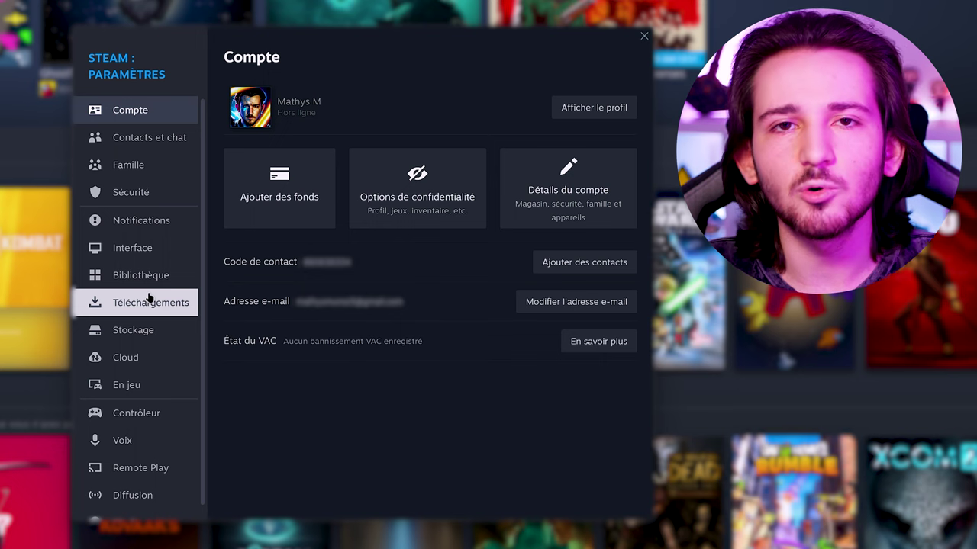
- Turn off animated avatars and avatar frames in the Contacts et chat settings
{"action": "left_click", "coordinate": [164, 142]}
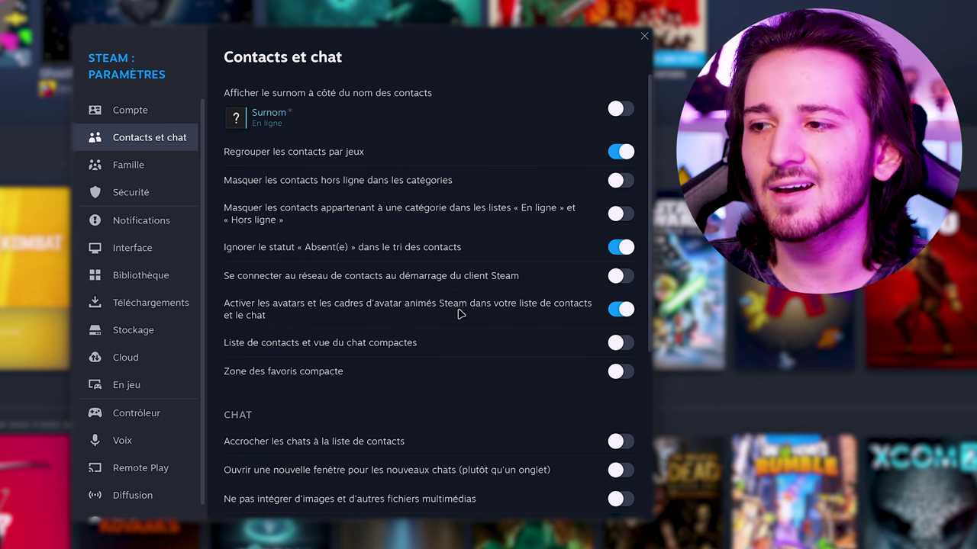
{"action": "left_click", "coordinate": [616, 311]}
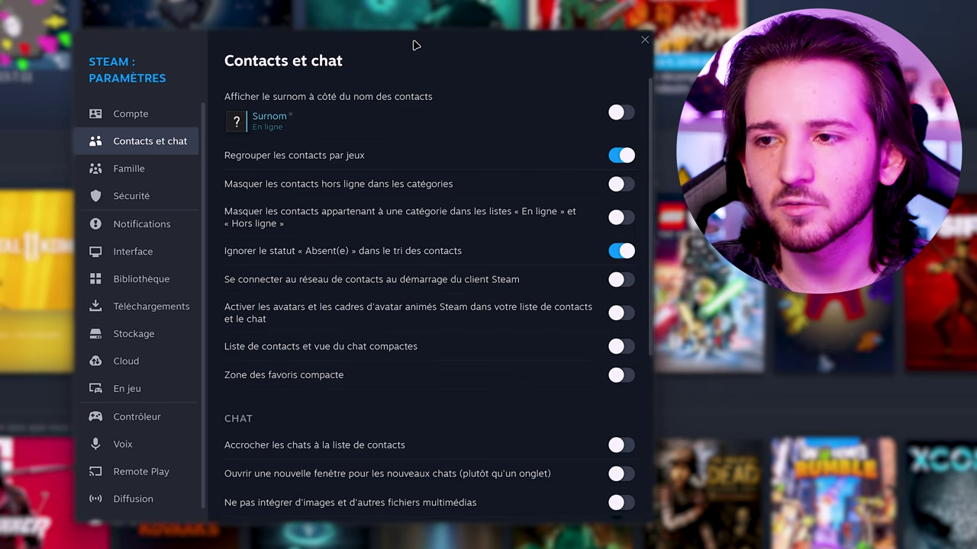
{"action": "scroll", "coordinate": [295, 247], "scroll_direction": "down", "scroll_amount": 3}
{"action": "scroll", "coordinate": [328, 232], "scroll_direction": "up", "scroll_amount": 3}
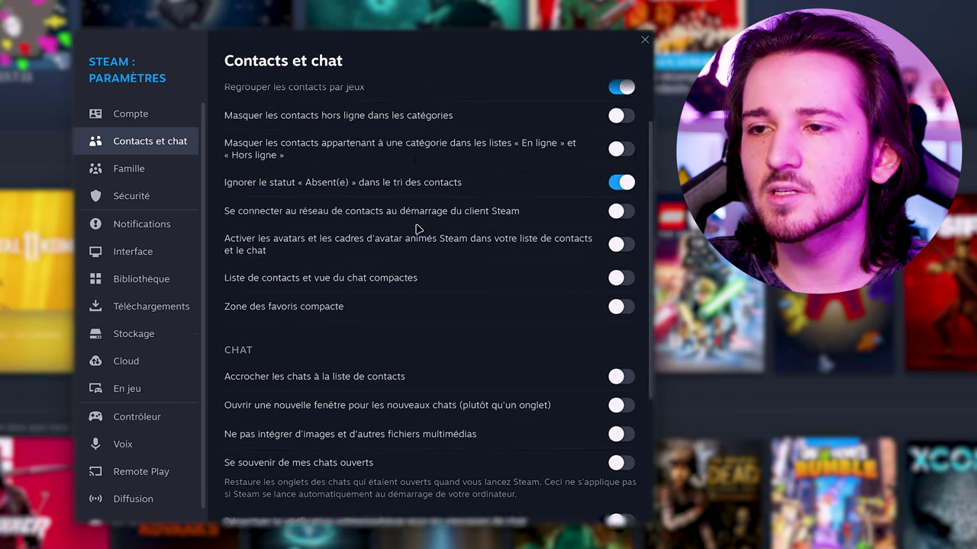
- Switch "Se souvenir de mes chats ouverts" on and back off, and enable "Désactiver la vérification orthographique pour les messages de chat"
{"action": "scroll", "coordinate": [423, 290], "scroll_direction": "down", "scroll_amount": 4}
{"action": "scroll", "coordinate": [400, 278], "scroll_direction": "down", "scroll_amount": 2}
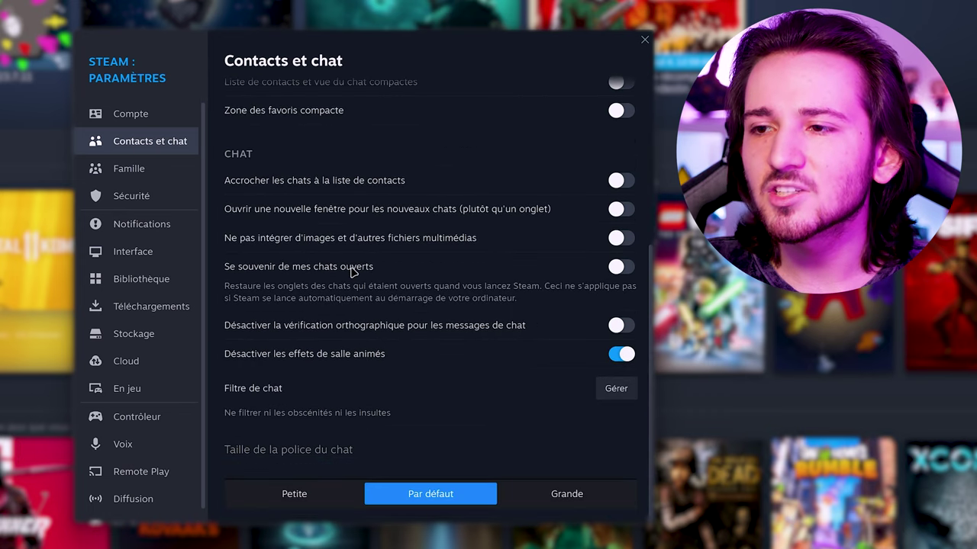
{"action": "left_click", "coordinate": [620, 269]}
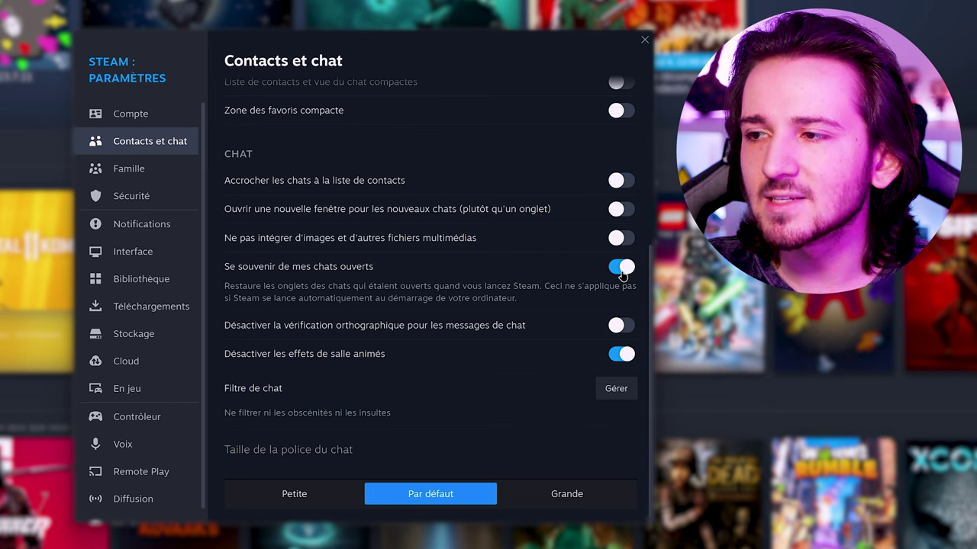
{"action": "left_click", "coordinate": [621, 269]}
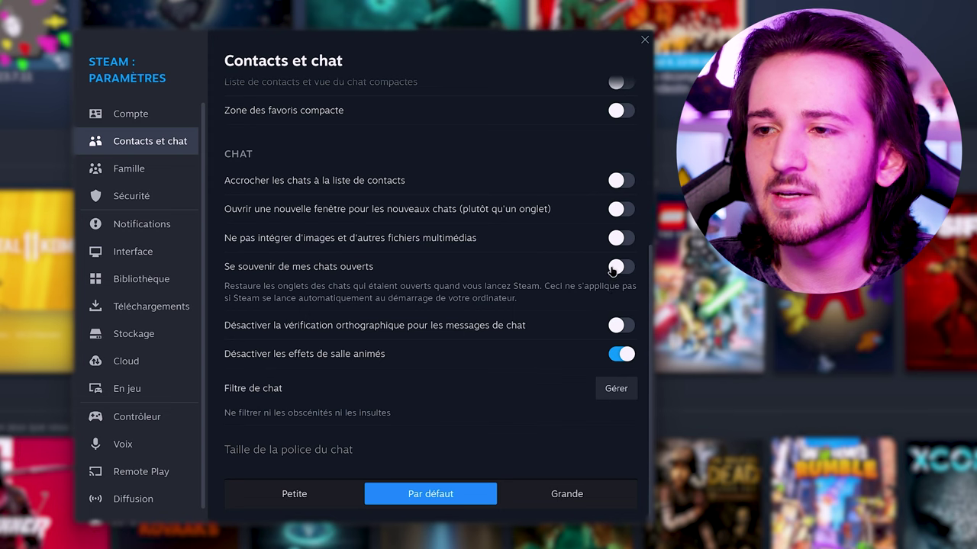
{"action": "left_click", "coordinate": [509, 328]}
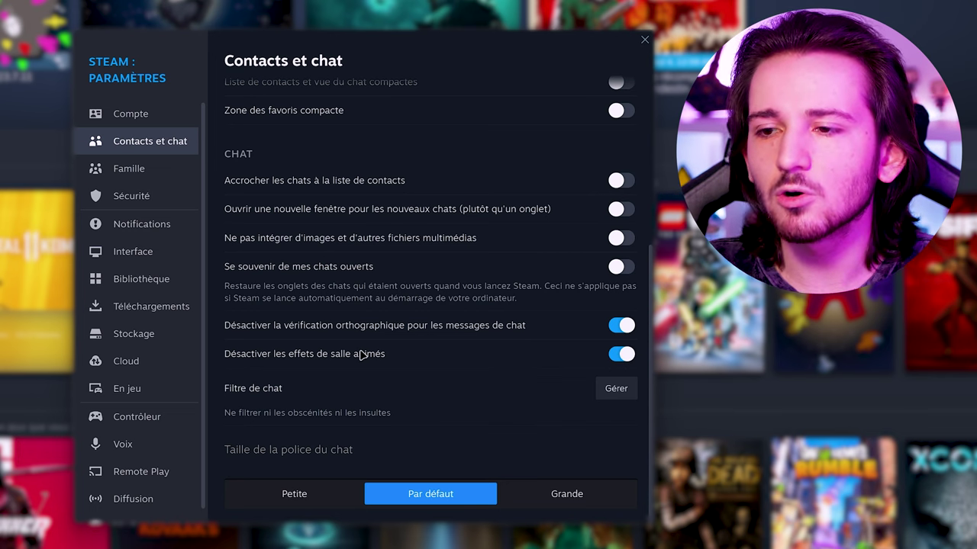
{"action": "scroll", "coordinate": [363, 355], "scroll_direction": "up", "scroll_amount": 4}
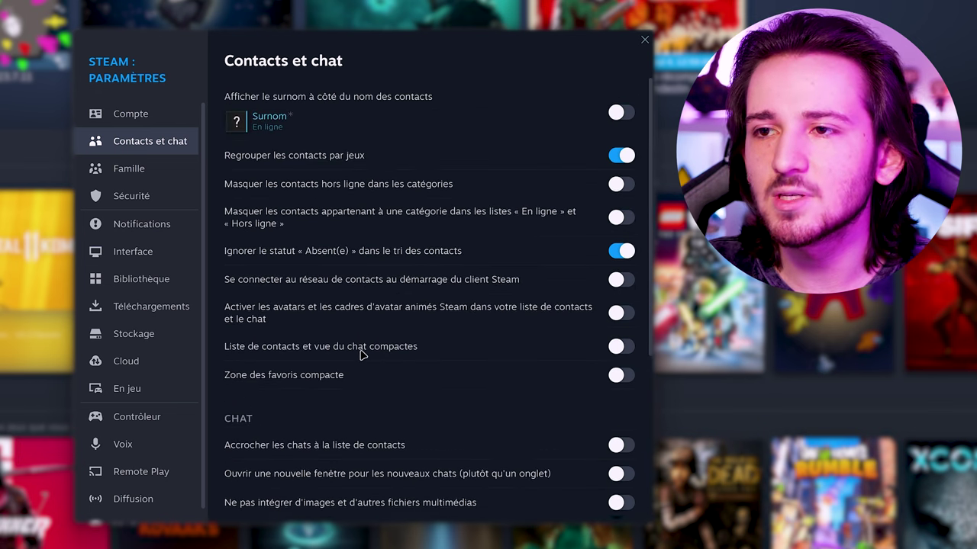
{"action": "scroll", "coordinate": [363, 355], "scroll_direction": "down", "scroll_amount": 4}
- In the Notifications settings, turn off the Steam notifications for gifts, contact requests, starting sales and discounted wishlist items
{"action": "left_click", "coordinate": [170, 229]}
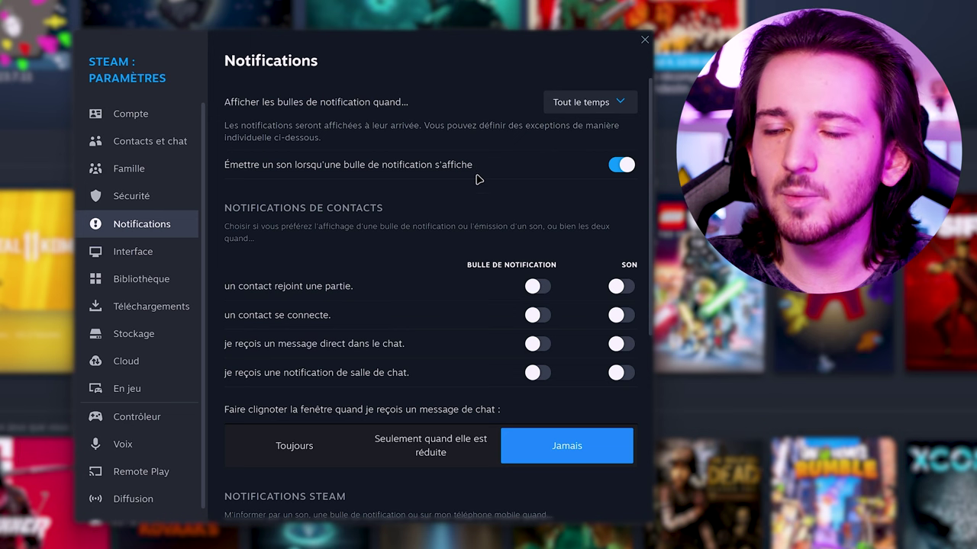
{"action": "scroll", "coordinate": [417, 214], "scroll_direction": "down", "scroll_amount": 2}
{"action": "scroll", "coordinate": [417, 214], "scroll_direction": "down", "scroll_amount": 1}
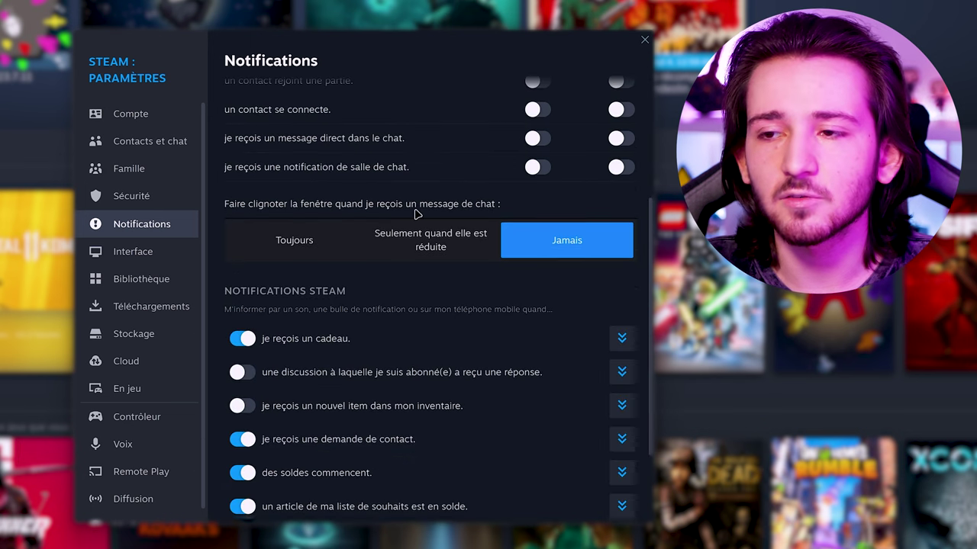
{"action": "scroll", "coordinate": [417, 214], "scroll_direction": "up", "scroll_amount": 3}
{"action": "scroll", "coordinate": [373, 256], "scroll_direction": "down", "scroll_amount": 5}
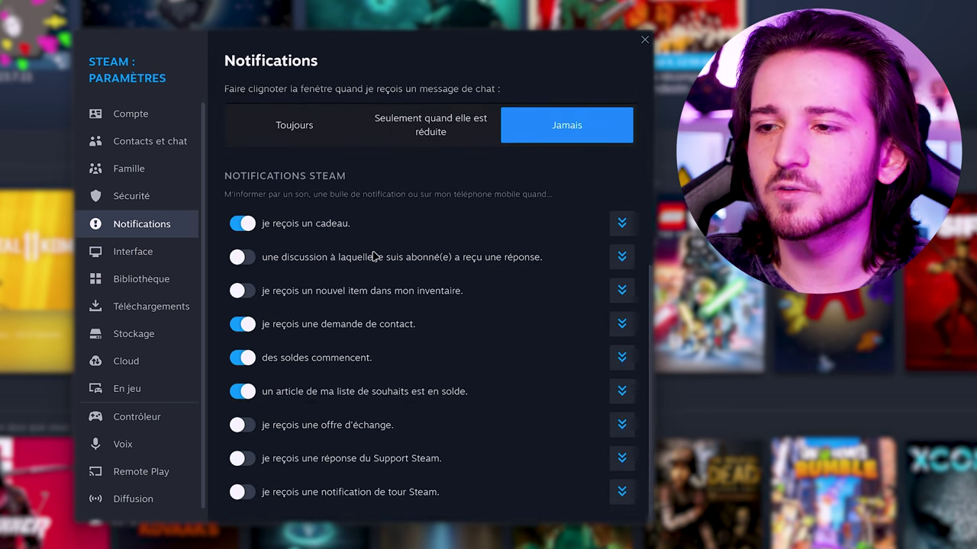
{"action": "left_click", "coordinate": [242, 223]}
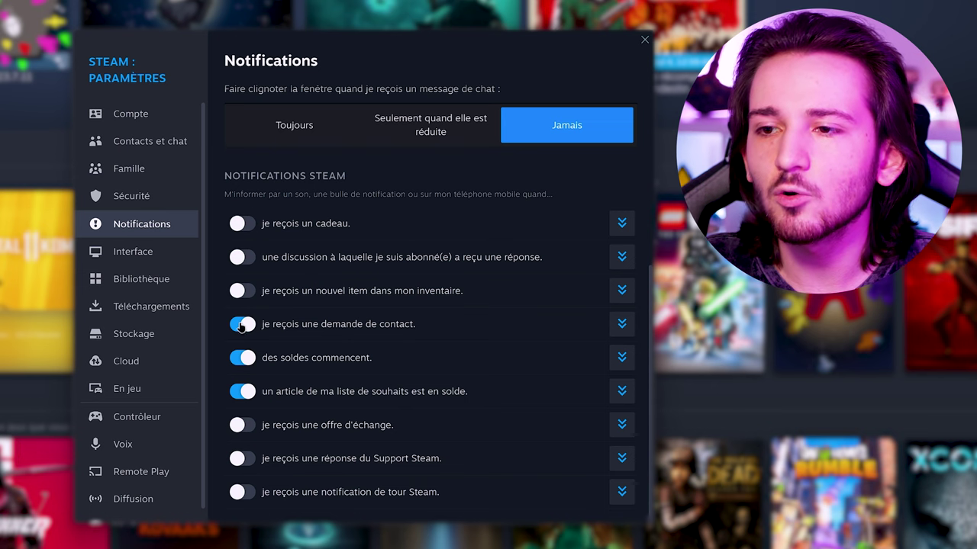
{"action": "left_click", "coordinate": [242, 324]}
{"action": "left_click", "coordinate": [244, 357]}
{"action": "left_click", "coordinate": [252, 392]}
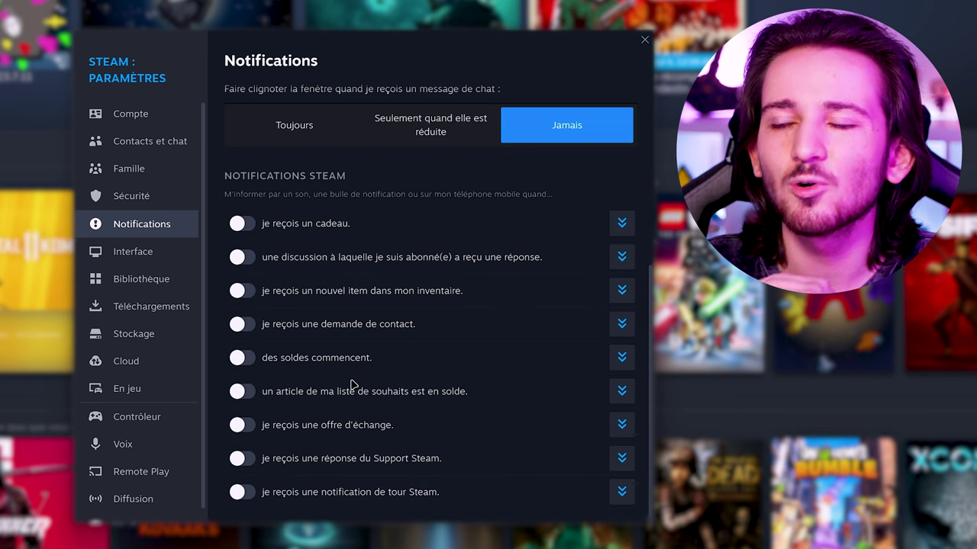
- Turn off the sound played when a notification bubble appears
{"action": "scroll", "coordinate": [353, 378], "scroll_direction": "up", "scroll_amount": 5}
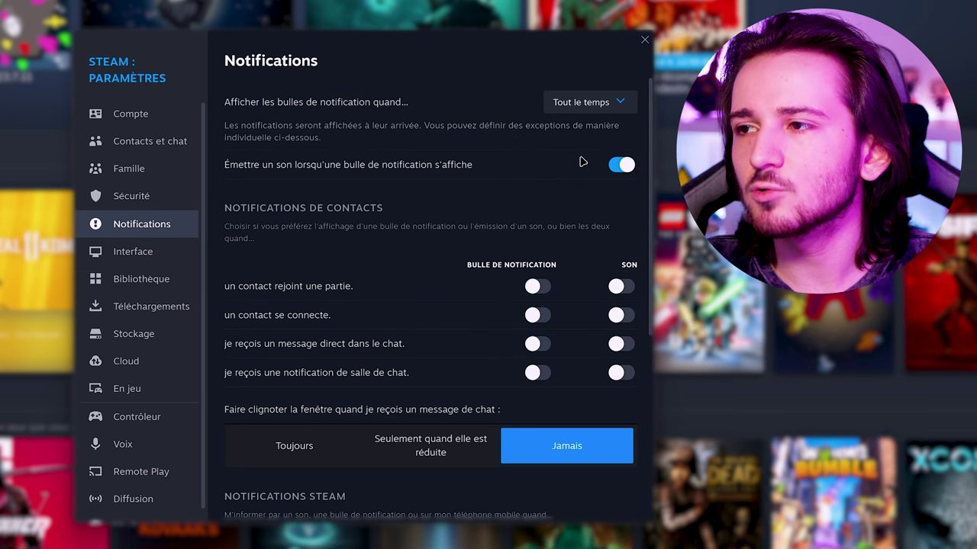
{"action": "left_click", "coordinate": [618, 167]}
{"action": "scroll", "coordinate": [450, 270], "scroll_direction": "down", "scroll_amount": 3}
{"action": "scroll", "coordinate": [450, 270], "scroll_direction": "down", "scroll_amount": 1}
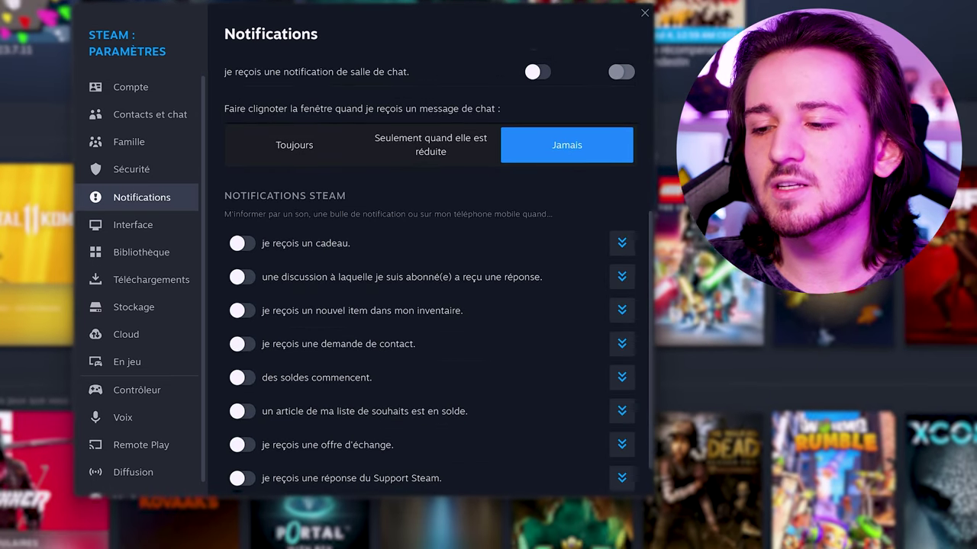
{"action": "mouse_move", "coordinate": [374, 537]}
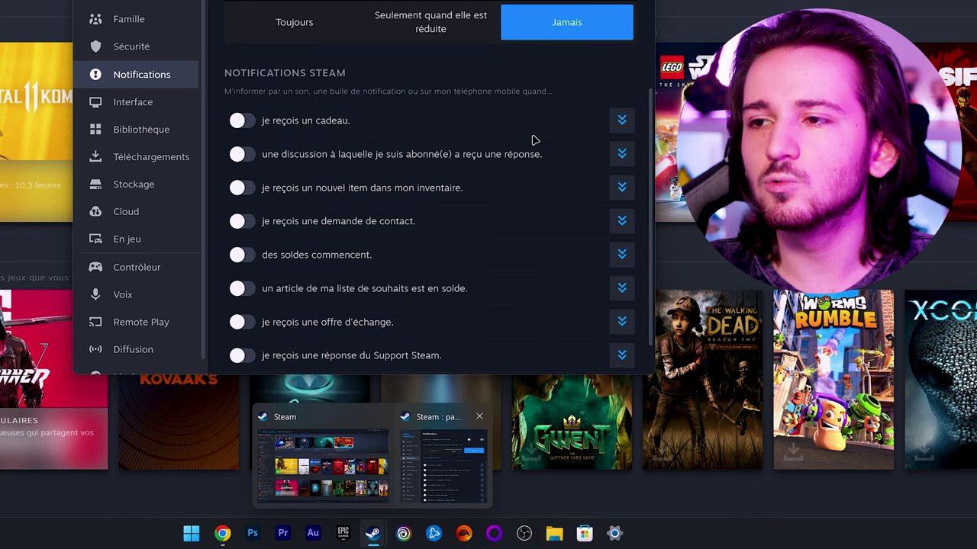
{"action": "scroll", "coordinate": [481, 159], "scroll_direction": "up", "scroll_amount": 4}
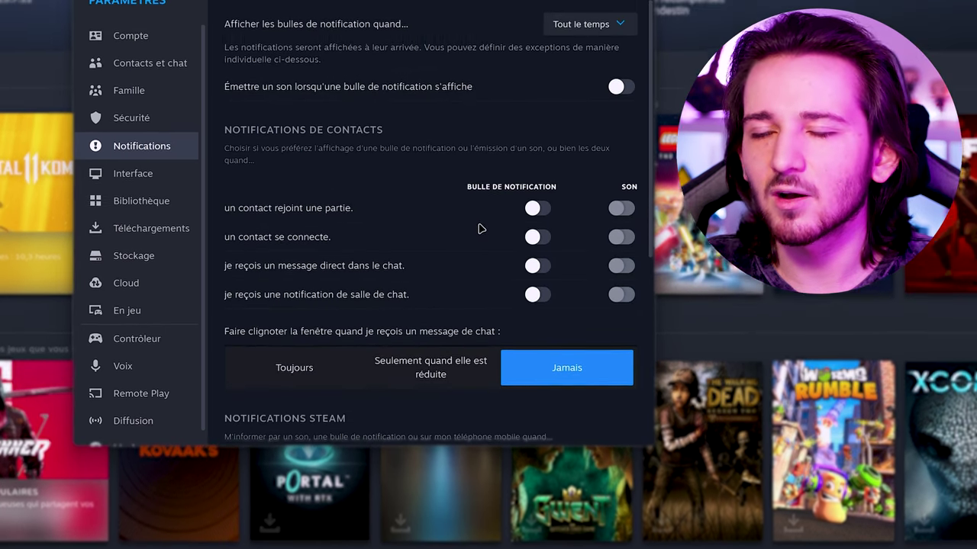
{"action": "scroll", "coordinate": [473, 298], "scroll_direction": "down", "scroll_amount": 4}
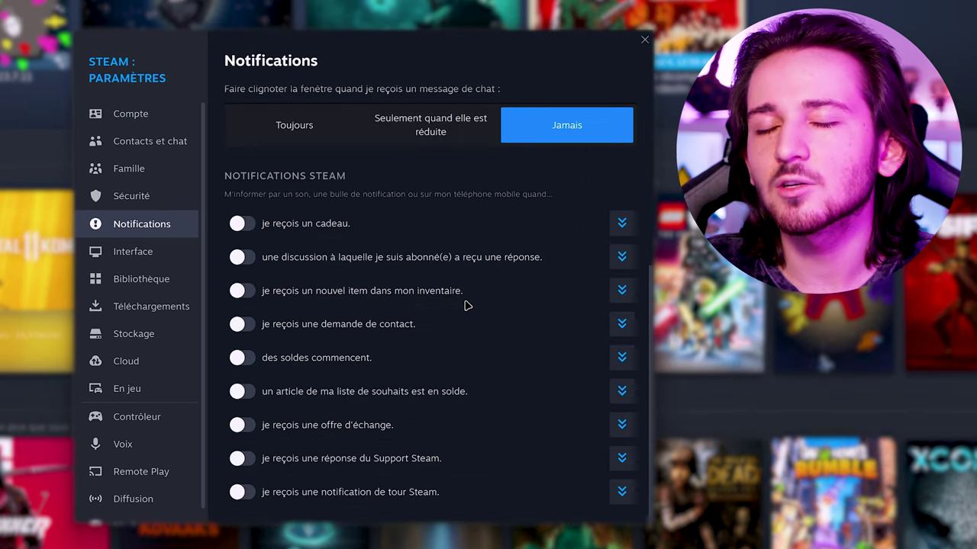
{"action": "scroll", "coordinate": [468, 305], "scroll_direction": "up", "scroll_amount": 5}
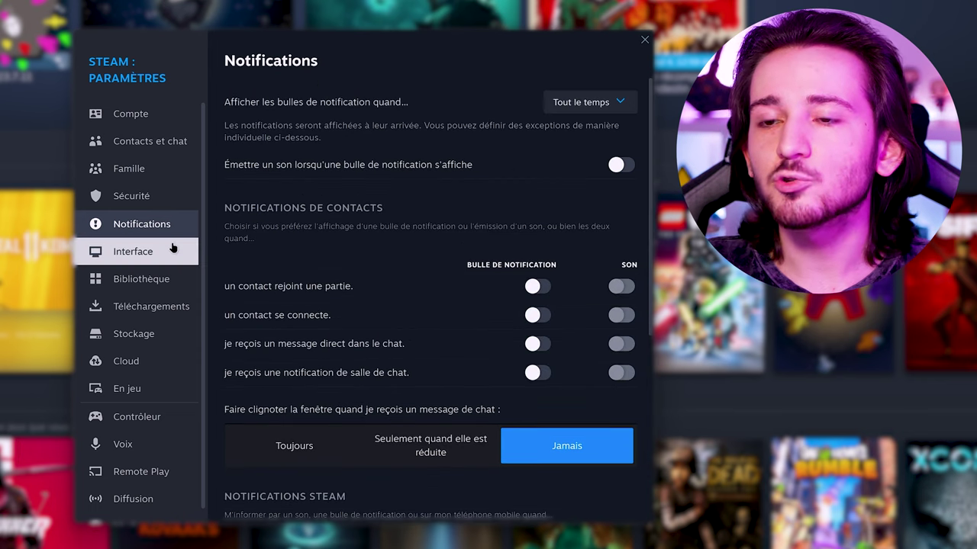
- Open the Interface settings and check the available choices for client language and beta participation
{"action": "left_click", "coordinate": [164, 251]}
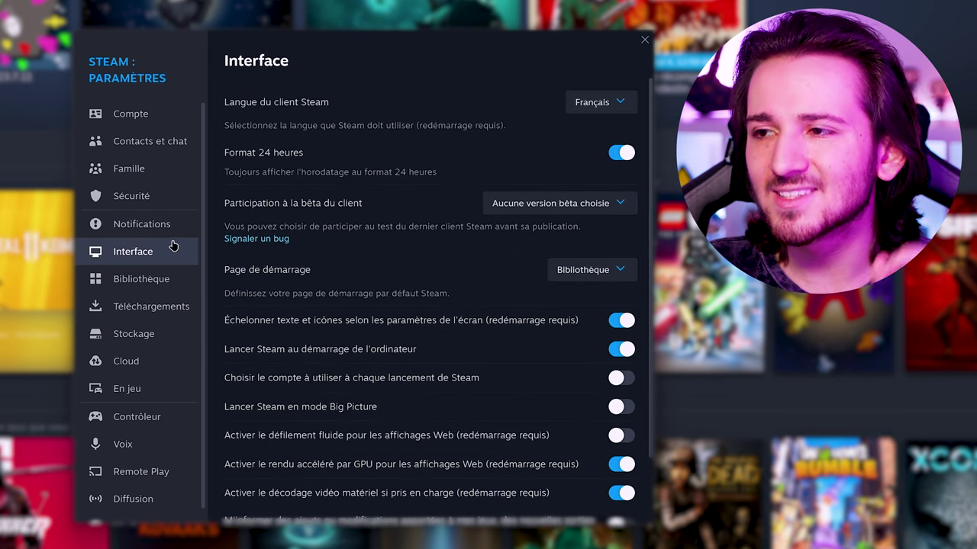
{"action": "left_click", "coordinate": [632, 101]}
{"action": "left_click", "coordinate": [560, 94]}
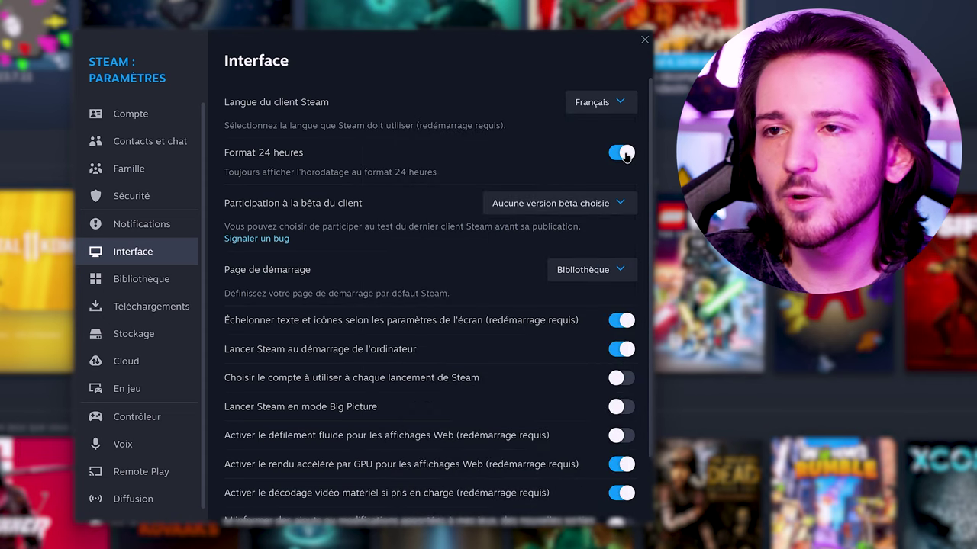
{"action": "left_click", "coordinate": [614, 203]}
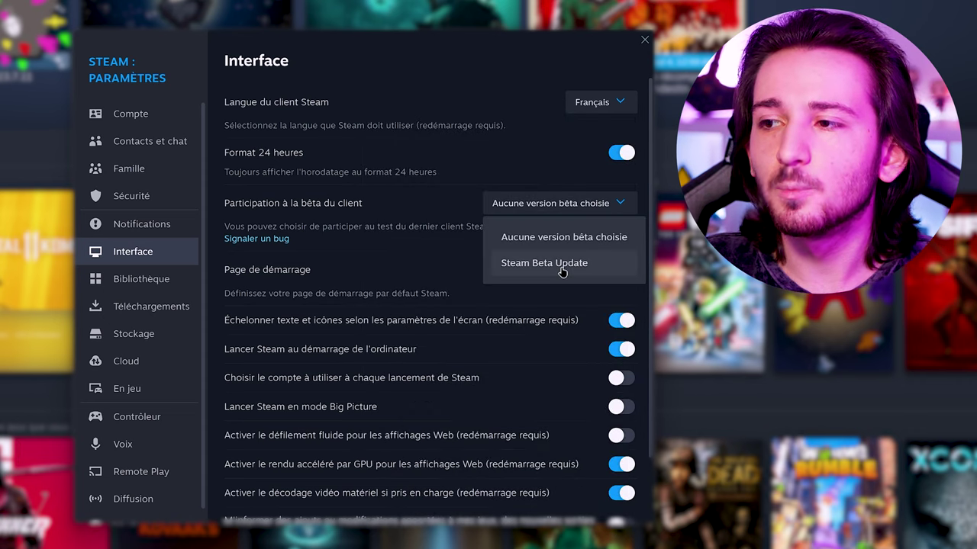
{"action": "left_click", "coordinate": [546, 212]}
{"action": "scroll", "coordinate": [393, 246], "scroll_direction": "down", "scroll_amount": 2}
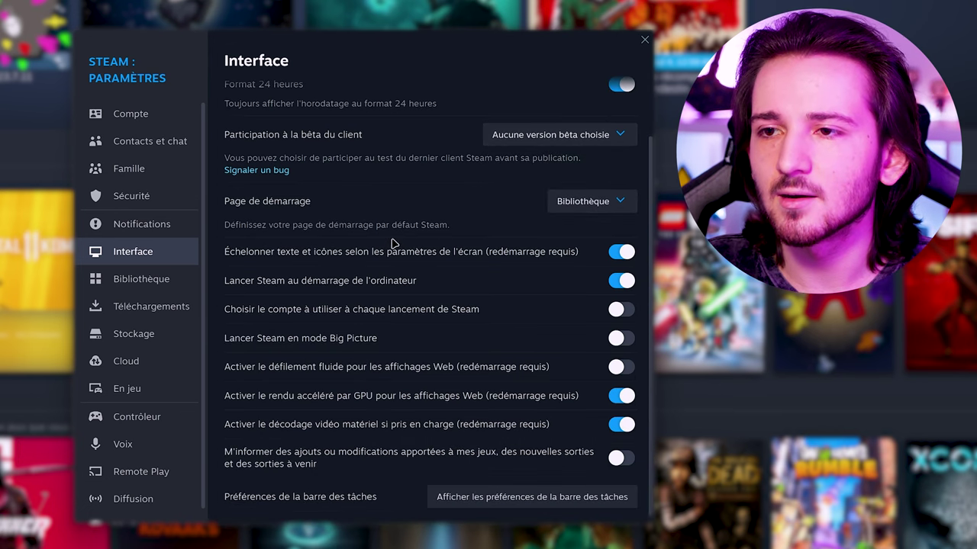
- Check the available choices for the default startup page, keeping Bibliothèque
{"action": "left_click", "coordinate": [587, 200]}
{"action": "left_click", "coordinate": [568, 263]}
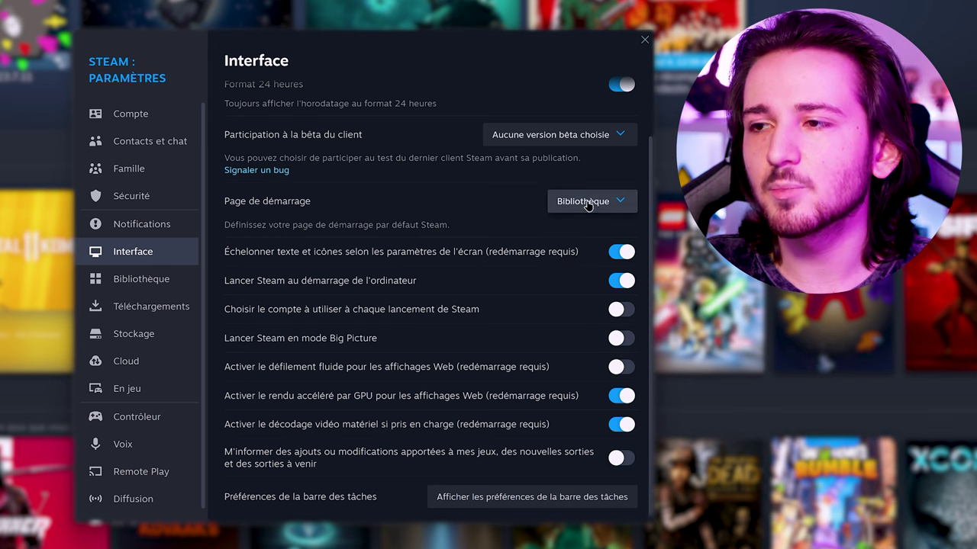
{"action": "left_click", "coordinate": [584, 200]}
{"action": "left_click", "coordinate": [581, 205]}
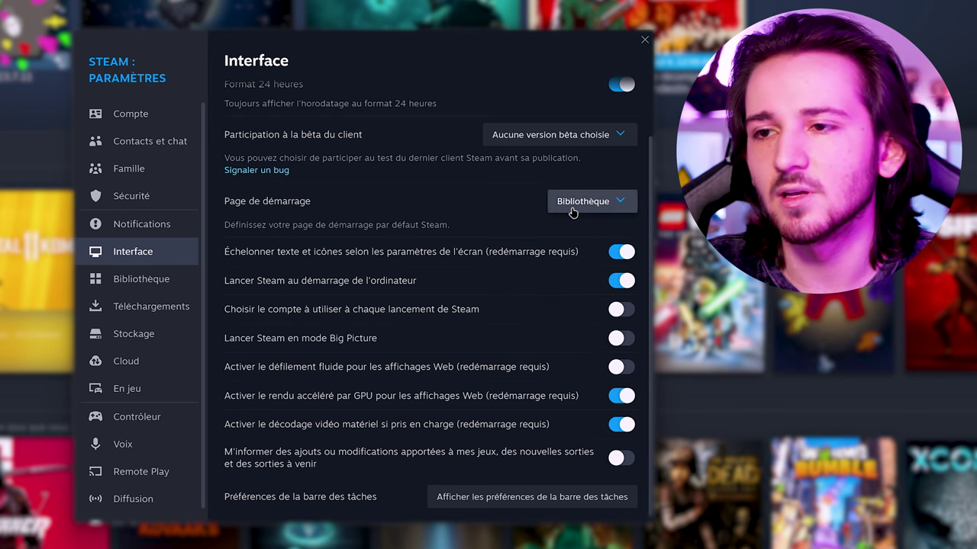
- Switch text and icon scaling off and back on, postponing each restart, and switch launching in Big Picture mode on and back off
{"action": "scroll", "coordinate": [573, 212], "scroll_direction": "down", "scroll_amount": 1}
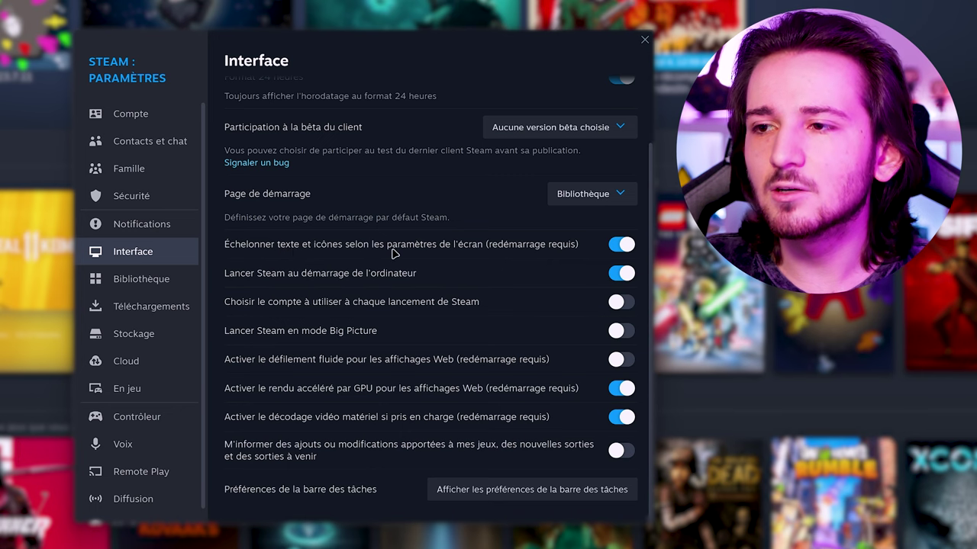
{"action": "left_click", "coordinate": [615, 245]}
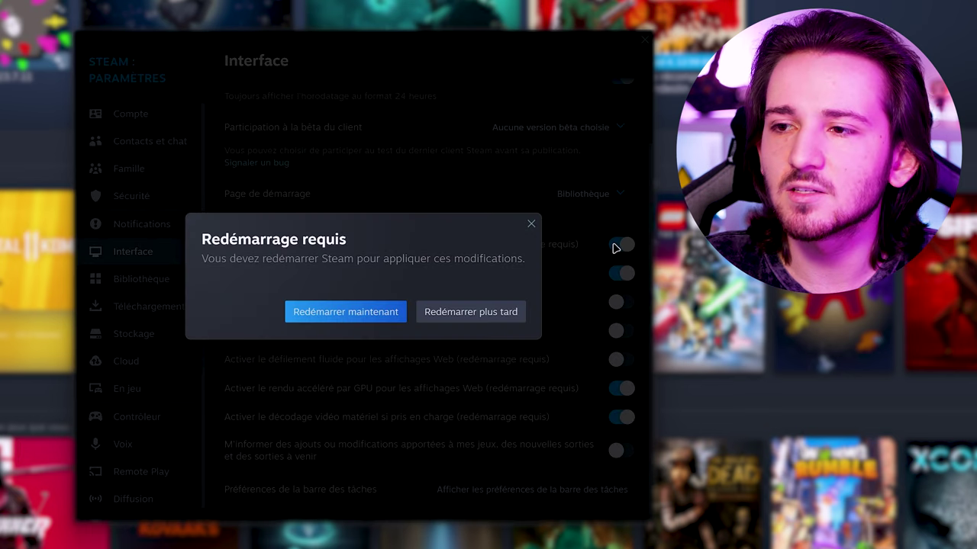
{"action": "left_click", "coordinate": [488, 309]}
{"action": "left_click", "coordinate": [618, 245]}
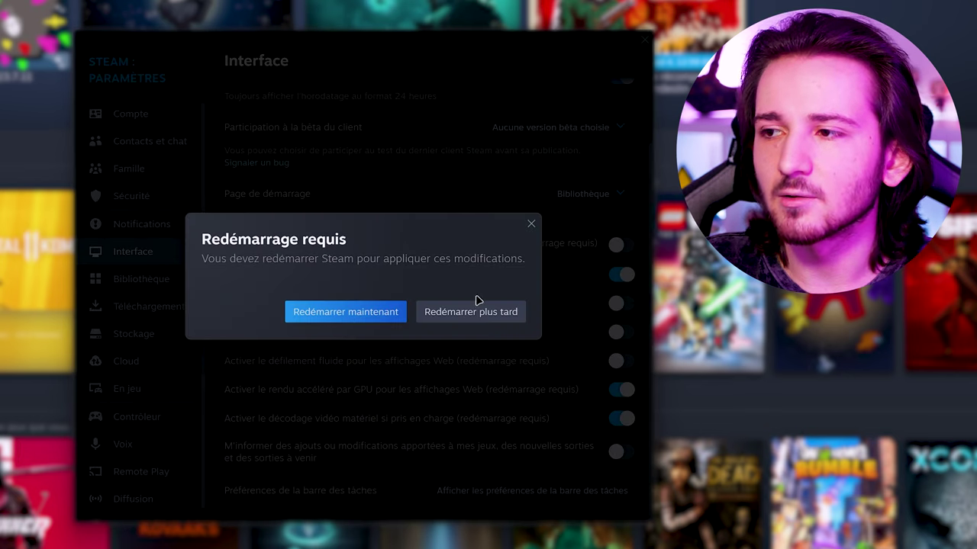
{"action": "left_click", "coordinate": [476, 305]}
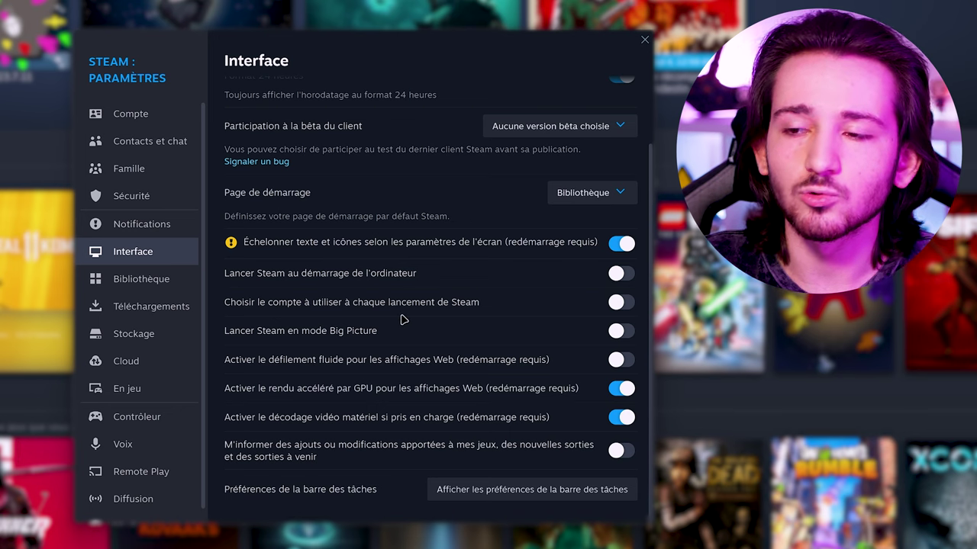
{"action": "left_click", "coordinate": [615, 330]}
{"action": "left_click", "coordinate": [614, 330]}
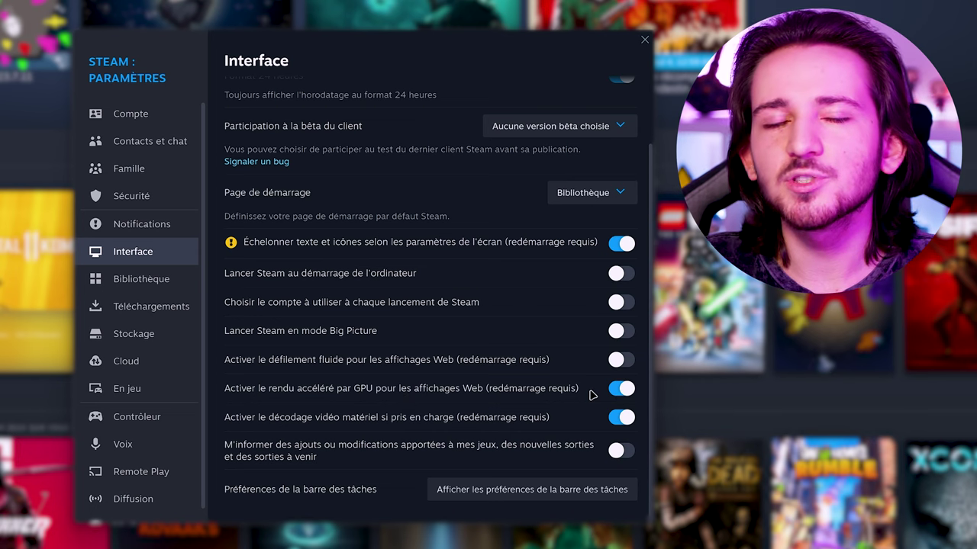
- Turn off GPU-accelerated rendering for web views and hardware video decoding, postponing the restart each time
{"action": "left_click", "coordinate": [620, 389]}
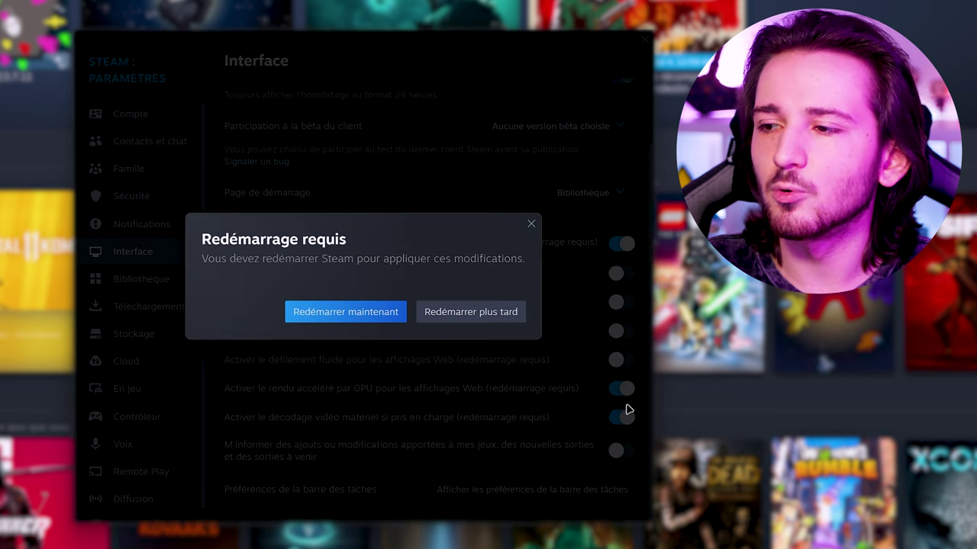
{"action": "left_click", "coordinate": [496, 319]}
{"action": "left_click", "coordinate": [614, 421]}
{"action": "left_click", "coordinate": [450, 324]}
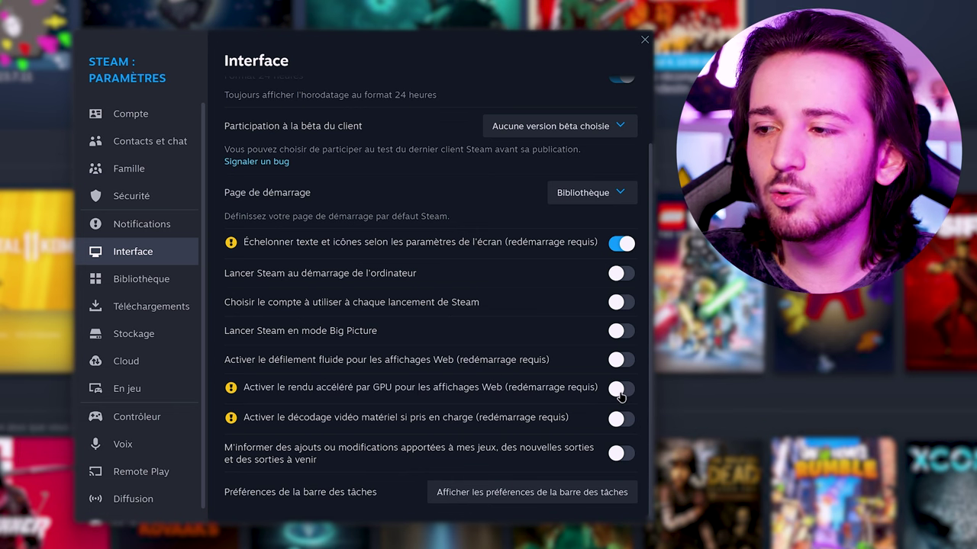
- Turn hardware video decoding and GPU-accelerated web rendering back on, postponing the restart each time
{"action": "left_click", "coordinate": [626, 419]}
{"action": "left_click", "coordinate": [496, 316]}
{"action": "left_click", "coordinate": [619, 389]}
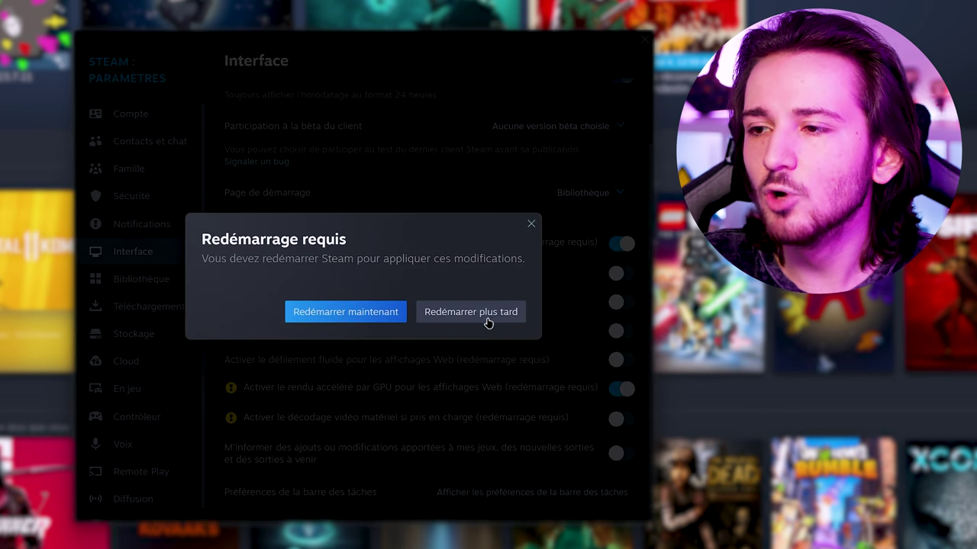
{"action": "left_click", "coordinate": [489, 318]}
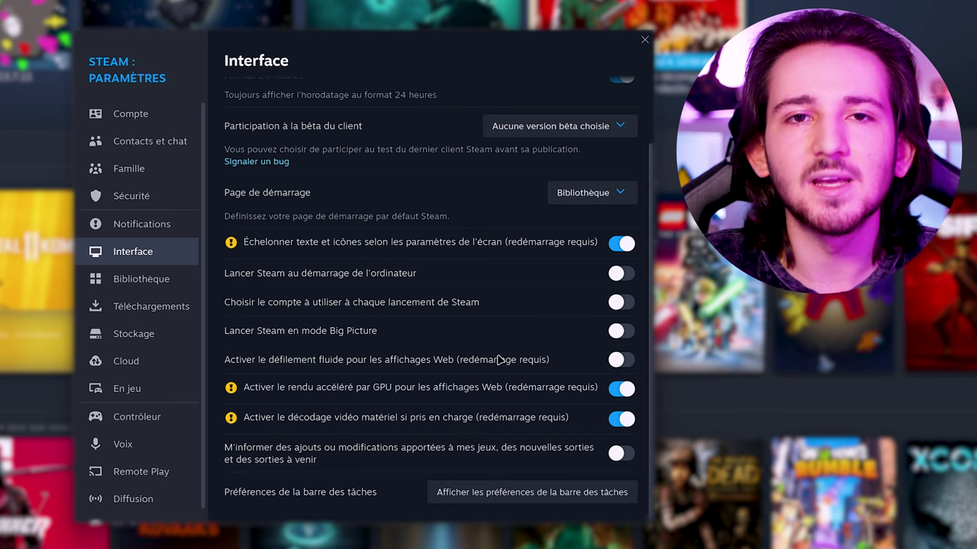
{"action": "scroll", "coordinate": [497, 360], "scroll_direction": "down", "scroll_amount": 1}
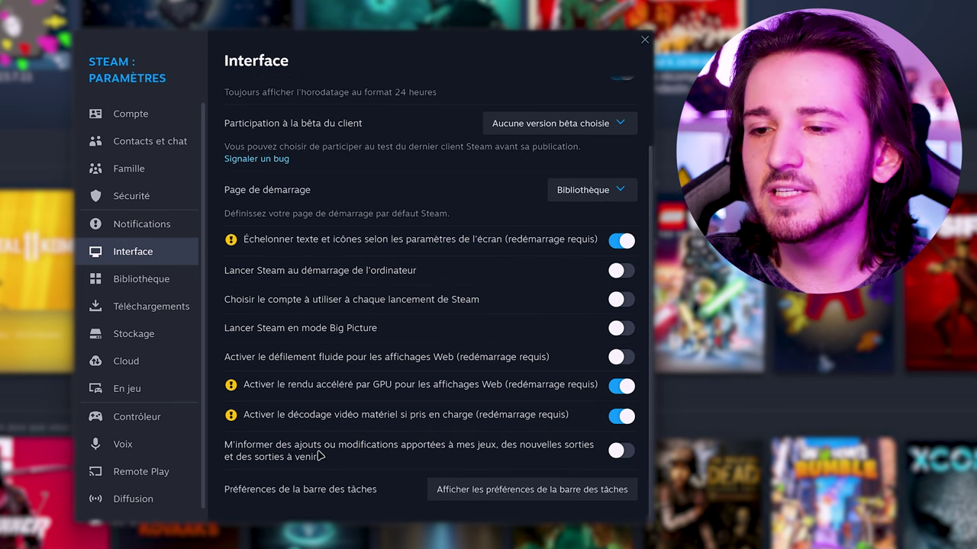
- Switch announcements about game changes and new releases on and back off, and open the Bibliothèque settings
{"action": "left_click", "coordinate": [618, 454]}
{"action": "left_click", "coordinate": [618, 454]}
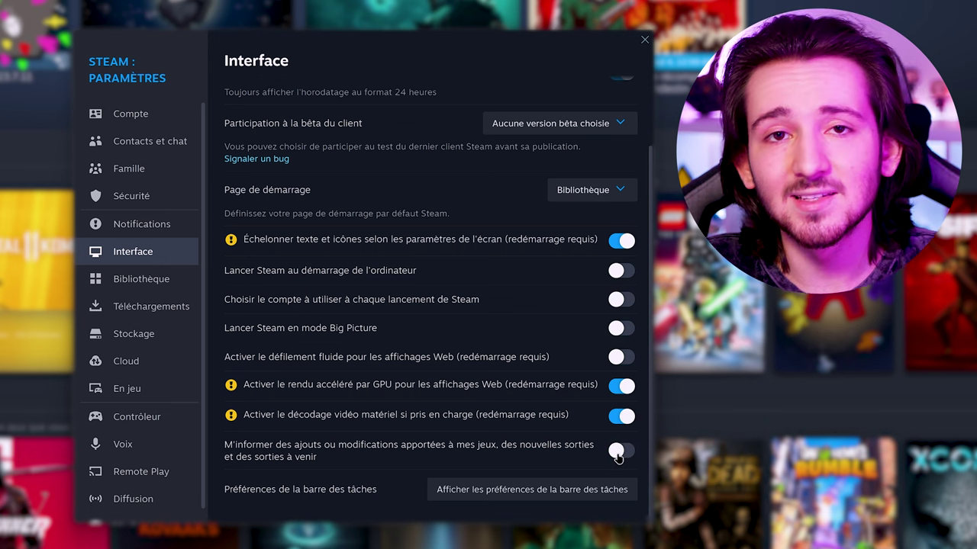
{"action": "scroll", "coordinate": [618, 456], "scroll_direction": "up", "scroll_amount": 2}
{"action": "left_click", "coordinate": [163, 276]}
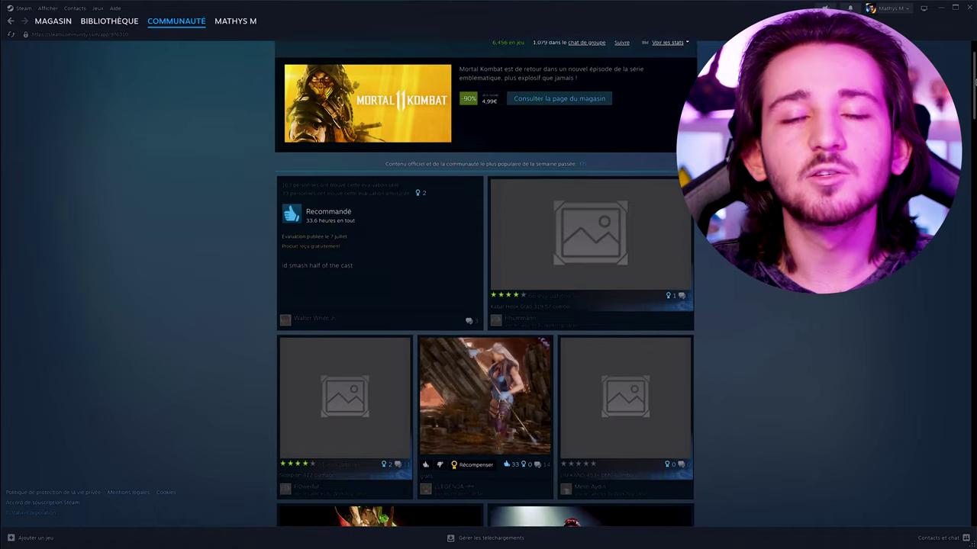
- Browse the reviews, artwork, guides and videos on the Mortal Kombat 11 community page
{"action": "scroll", "coordinate": [486, 282], "scroll_direction": "down", "scroll_amount": 6}
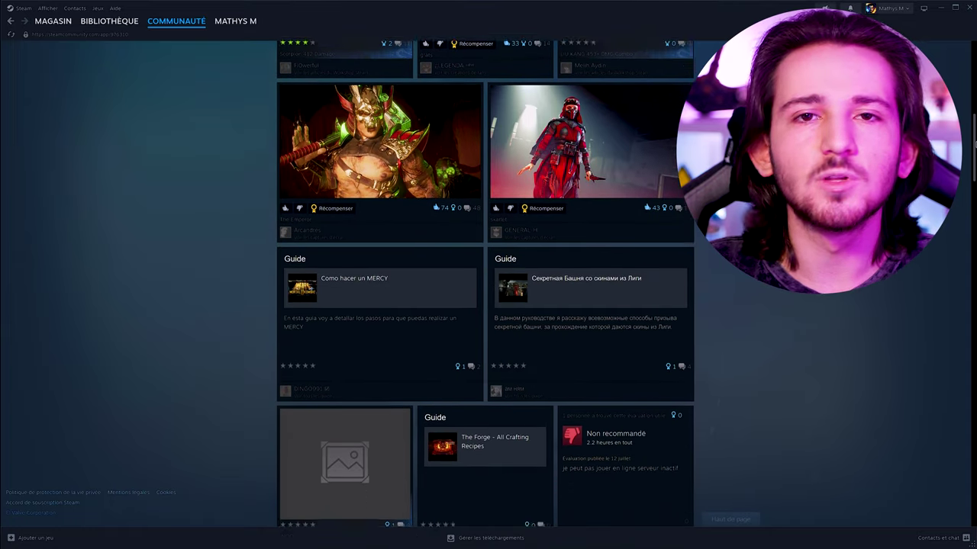
{"action": "scroll", "coordinate": [485, 282], "scroll_direction": "down", "scroll_amount": 8}
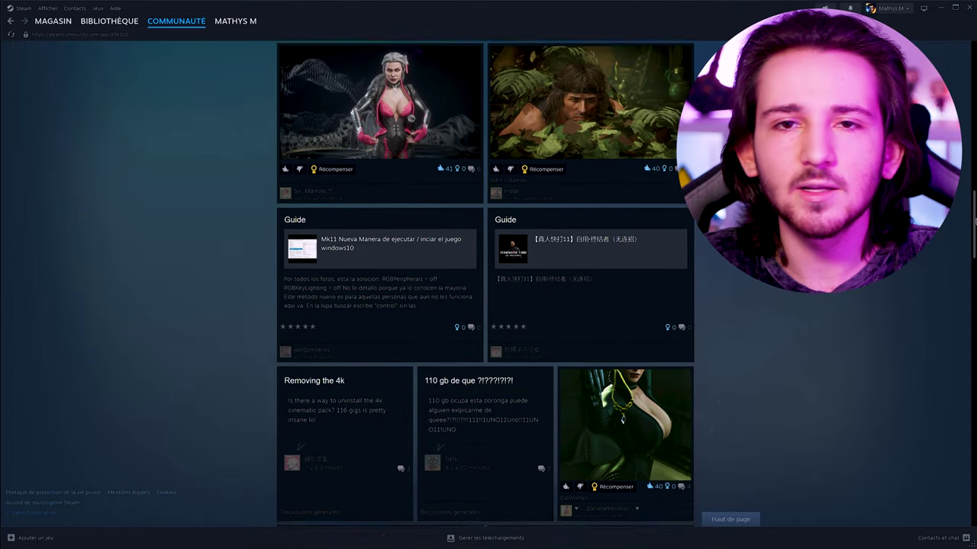
{"action": "scroll", "coordinate": [485, 283], "scroll_direction": "down", "scroll_amount": 7}
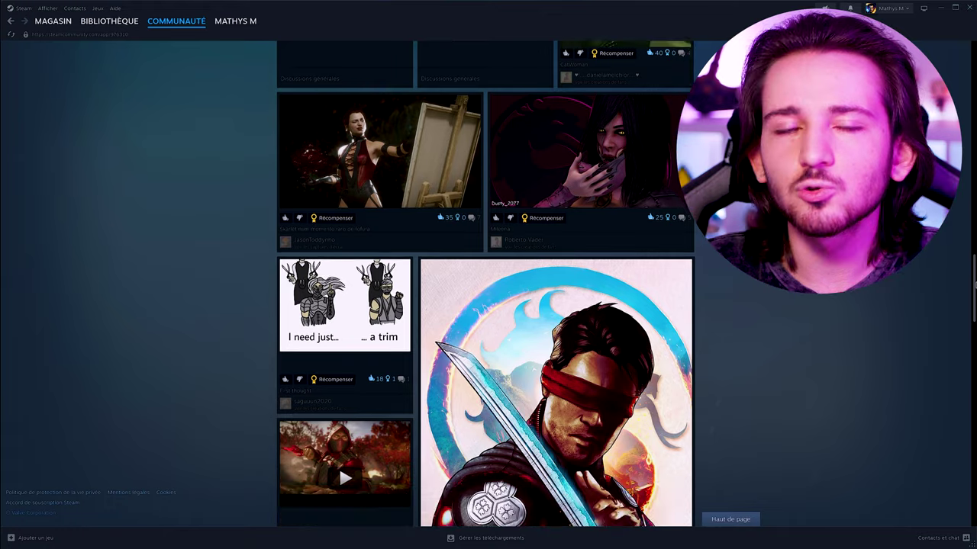
{"action": "scroll", "coordinate": [486, 282], "scroll_direction": "down", "scroll_amount": 7}
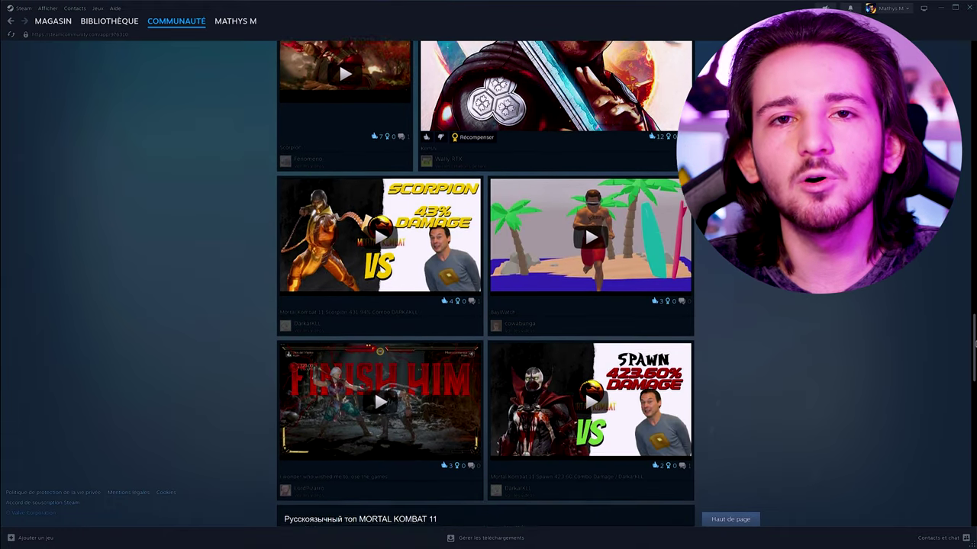
{"action": "scroll", "coordinate": [485, 282], "scroll_direction": "down", "scroll_amount": 7}
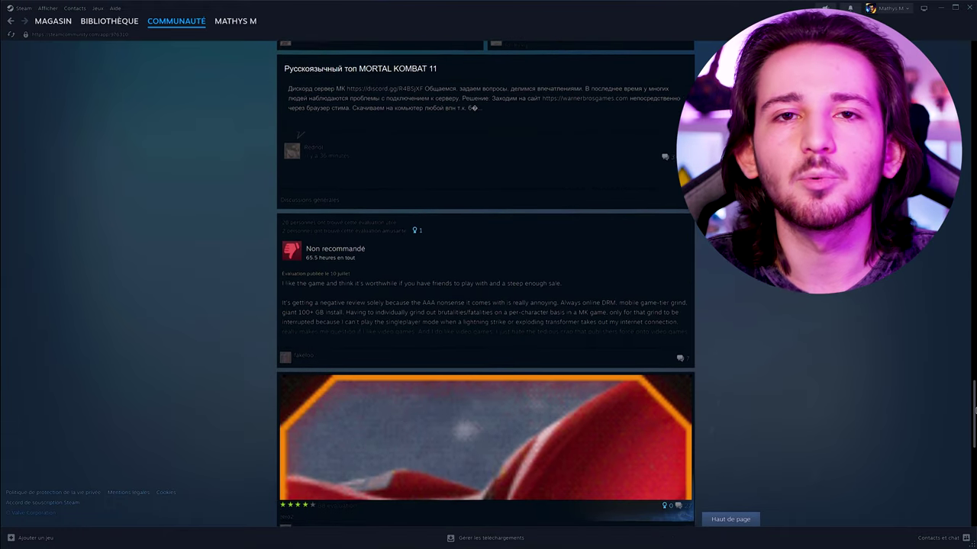
{"action": "scroll", "coordinate": [485, 283], "scroll_direction": "down", "scroll_amount": 7}
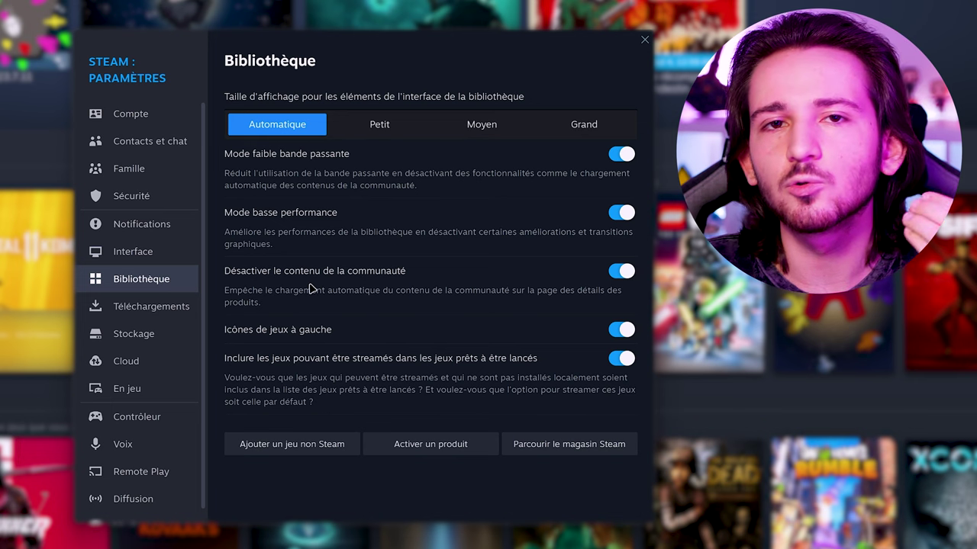
- Switch the "Icônes de jeux à gauche" option off and on several times, leaving it enabled
{"action": "left_click", "coordinate": [621, 329]}
{"action": "left_click", "coordinate": [620, 330]}
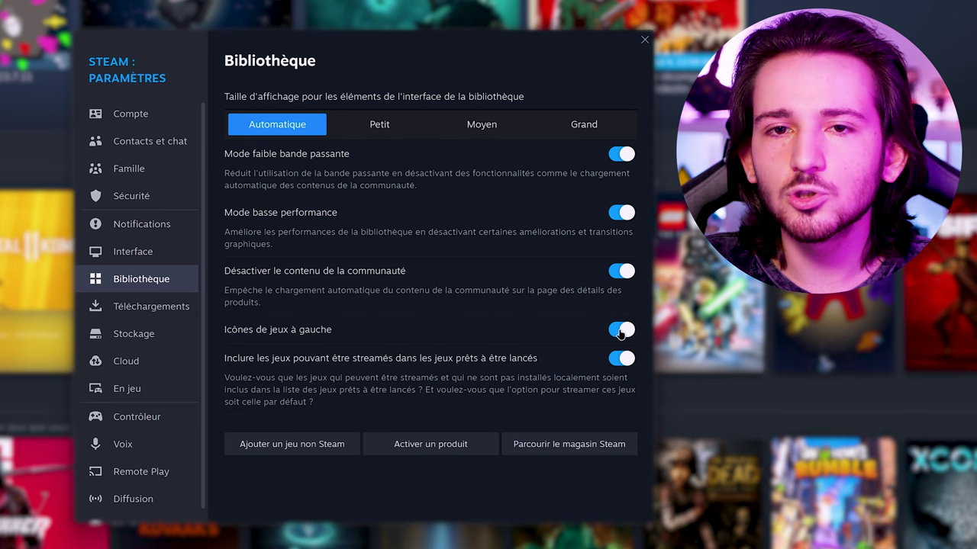
{"action": "left_click", "coordinate": [620, 330]}
{"action": "left_click", "coordinate": [621, 330]}
{"action": "left_click", "coordinate": [620, 330]}
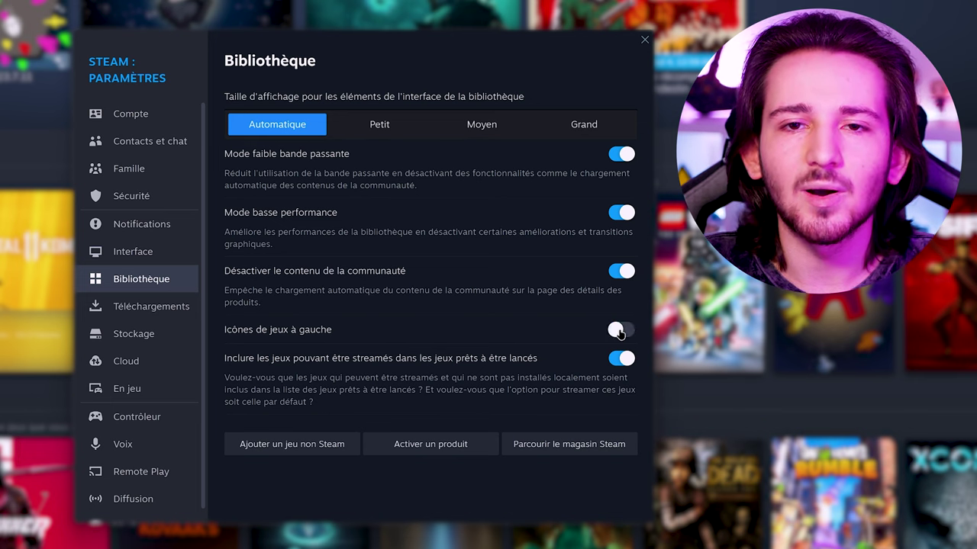
{"action": "left_click", "coordinate": [620, 329]}
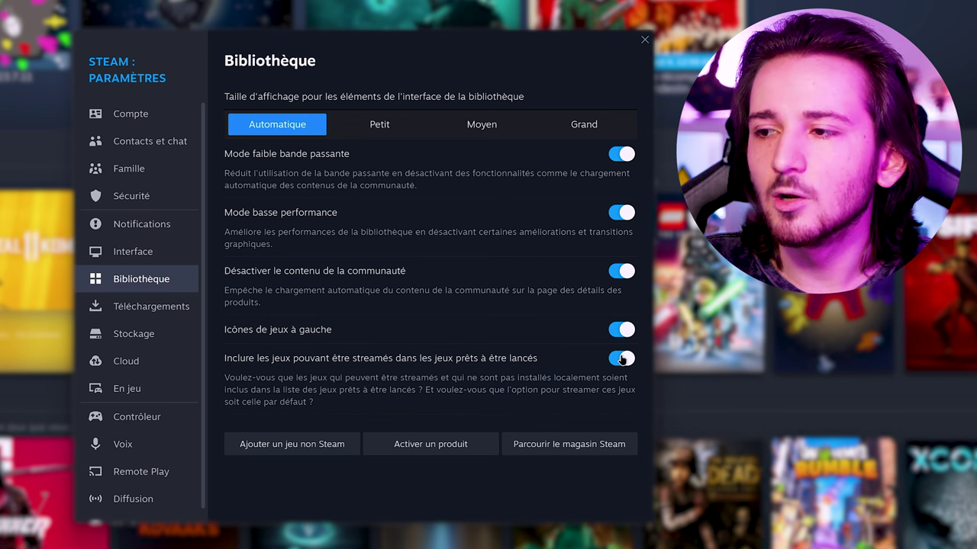
- Set the download region to France – Marseille in the Téléchargements settings
{"action": "left_click", "coordinate": [180, 308]}
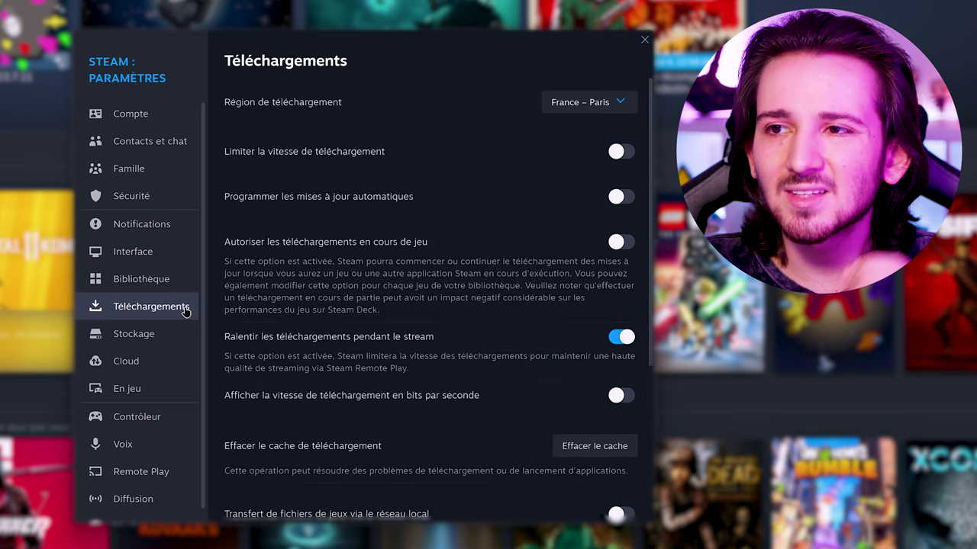
{"action": "left_click", "coordinate": [594, 104]}
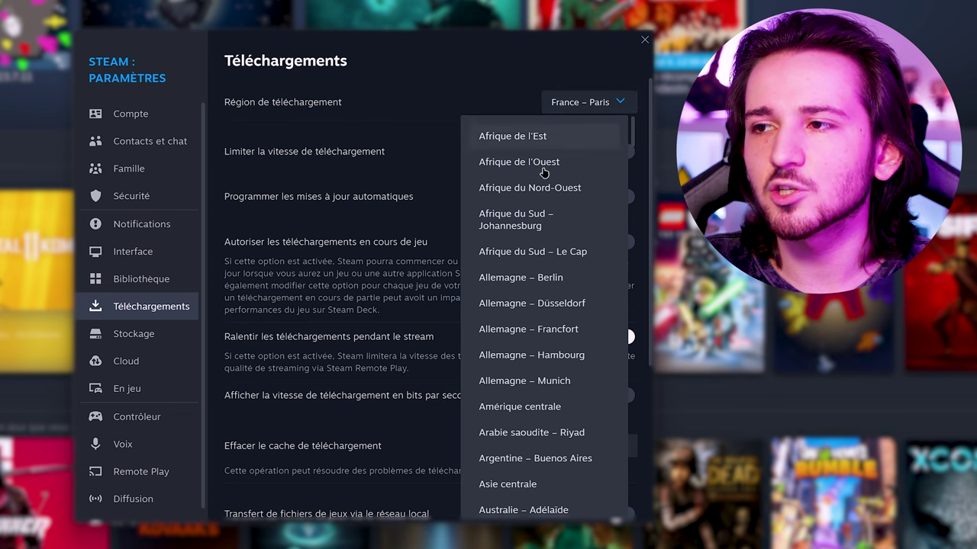
{"action": "scroll", "coordinate": [554, 222], "scroll_direction": "down", "scroll_amount": 5}
{"action": "scroll", "coordinate": [550, 227], "scroll_direction": "down", "scroll_amount": 10}
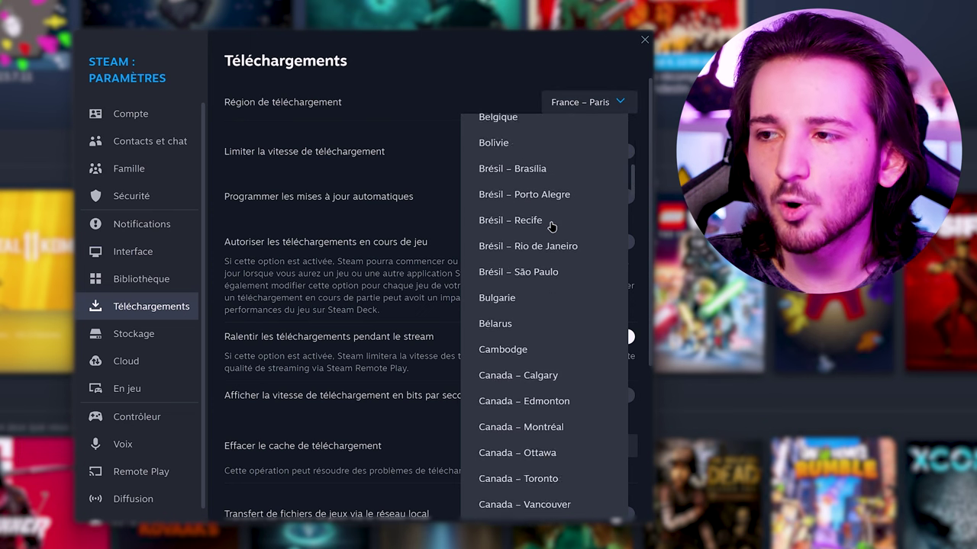
{"action": "scroll", "coordinate": [551, 227], "scroll_direction": "down", "scroll_amount": 8}
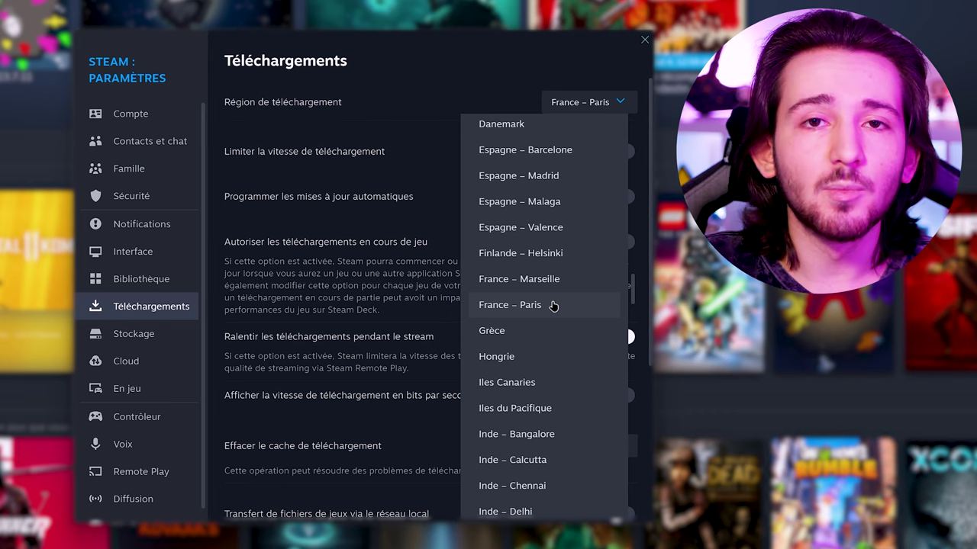
{"action": "left_click", "coordinate": [546, 282]}
{"action": "left_click", "coordinate": [489, 313]}
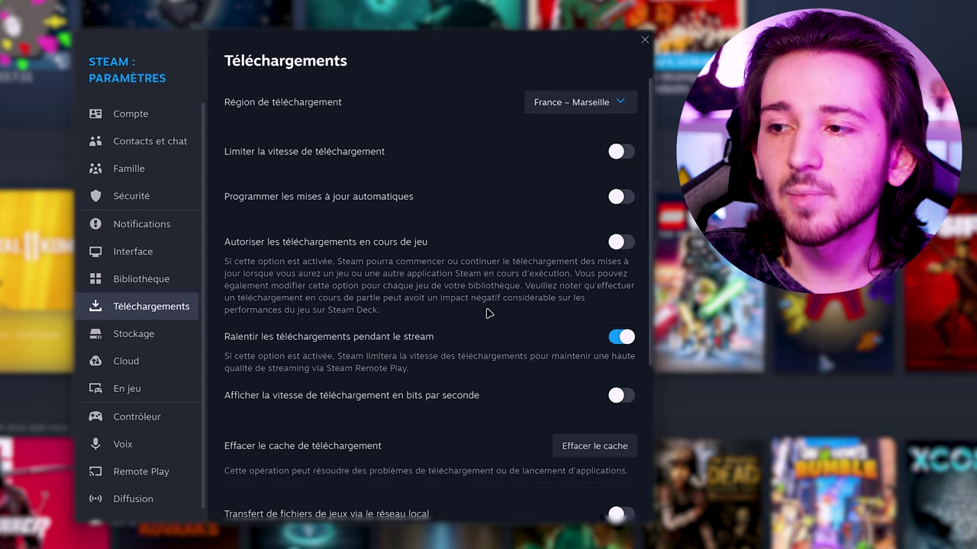
- Look through the download regions again, keeping France – Marseille, and switch the download speed limit on and back off
{"action": "left_click", "coordinate": [586, 102]}
{"action": "scroll", "coordinate": [550, 289], "scroll_direction": "down", "scroll_amount": 6}
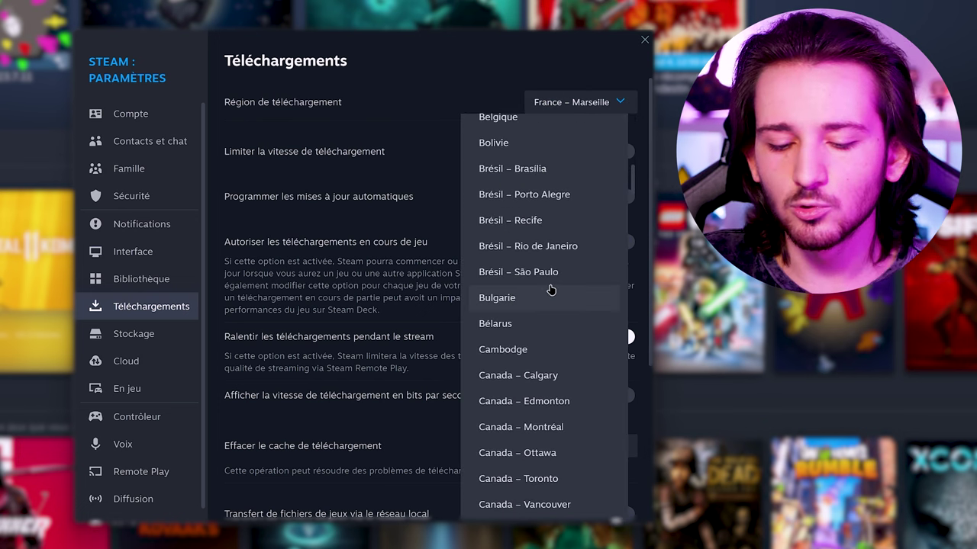
{"action": "scroll", "coordinate": [549, 286], "scroll_direction": "down", "scroll_amount": 8}
{"action": "left_click", "coordinate": [428, 82]}
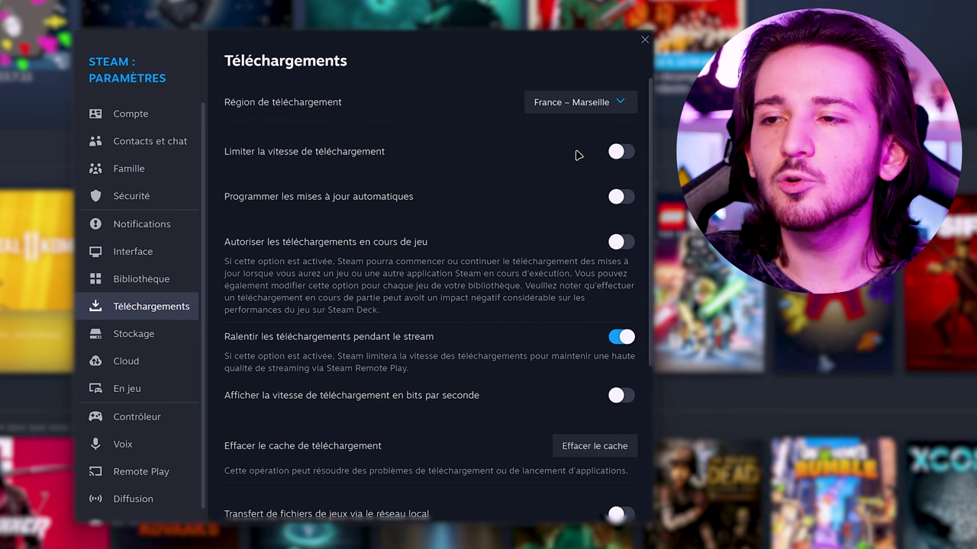
{"action": "left_click", "coordinate": [627, 151]}
{"action": "left_click", "coordinate": [626, 153]}
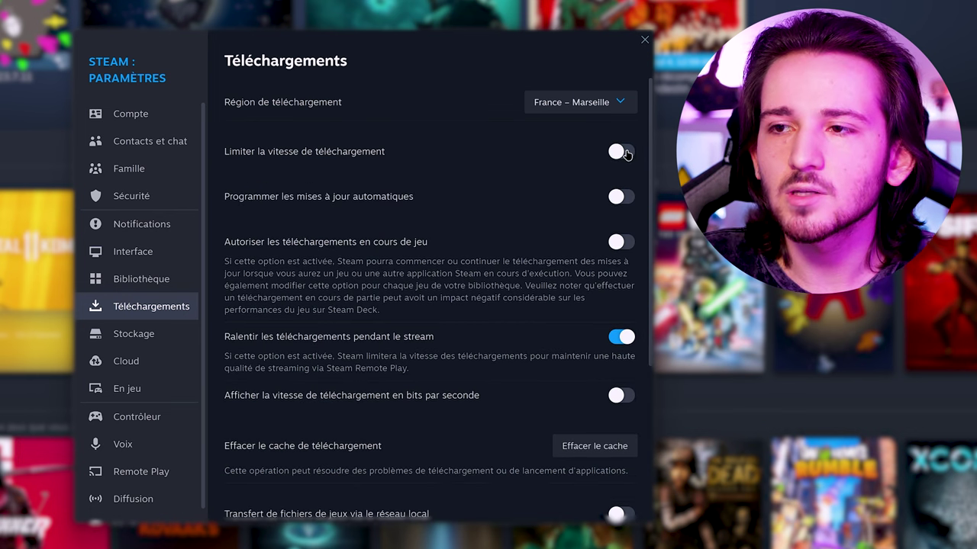
- Enable scheduled automatic updates and limit them to between 22:00 and 23:00
{"action": "left_click", "coordinate": [620, 197]}
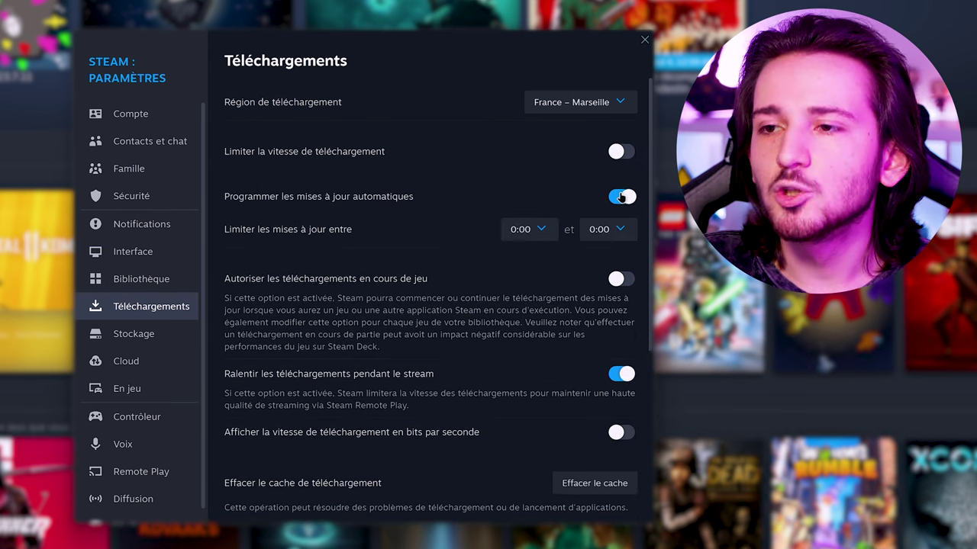
{"action": "left_click", "coordinate": [537, 229]}
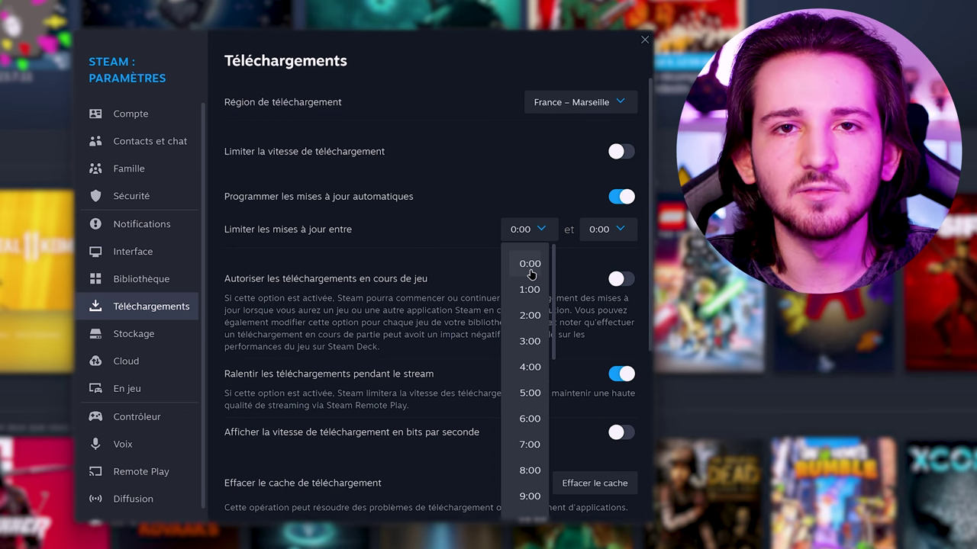
{"action": "scroll", "coordinate": [532, 350], "scroll_direction": "down", "scroll_amount": 5}
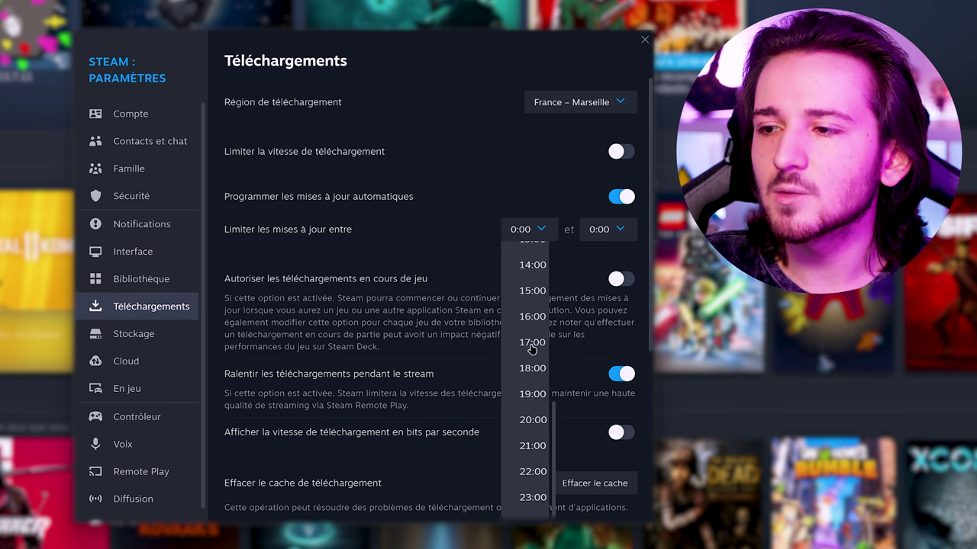
{"action": "left_click", "coordinate": [531, 473]}
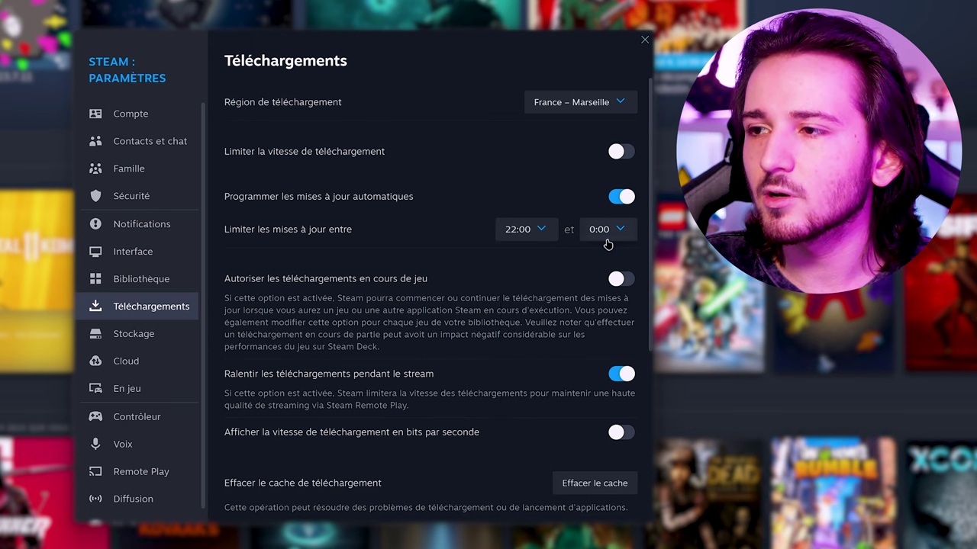
{"action": "left_click", "coordinate": [606, 240]}
{"action": "left_click", "coordinate": [616, 503]}
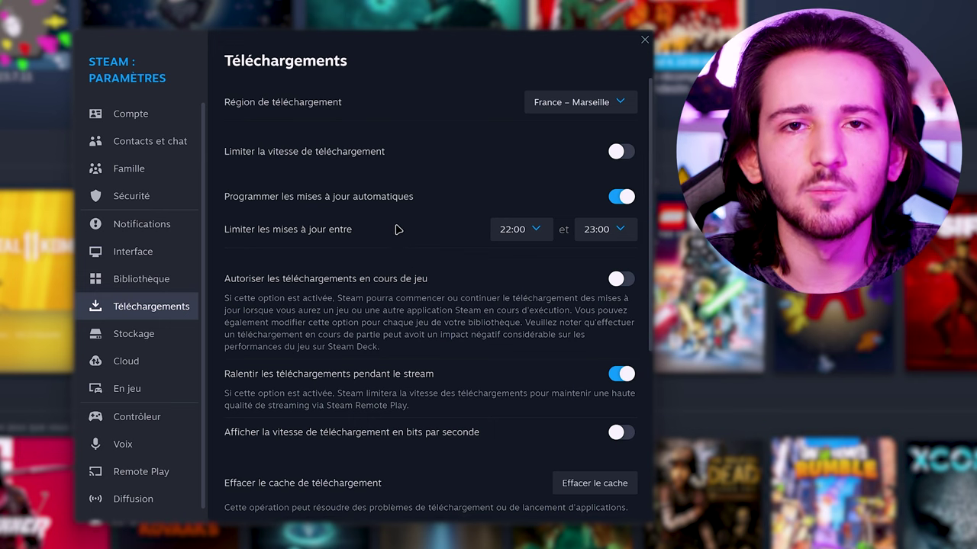
- Allow game file transfers from this PC to "tout le monde", and restore the choice to "mon compte uniquement"
{"action": "scroll", "coordinate": [345, 178], "scroll_direction": "down", "scroll_amount": 2}
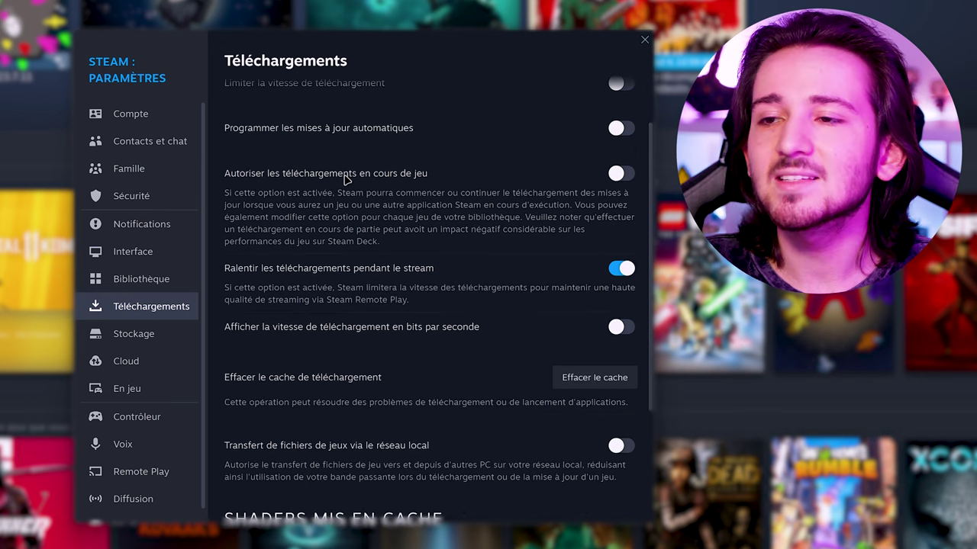
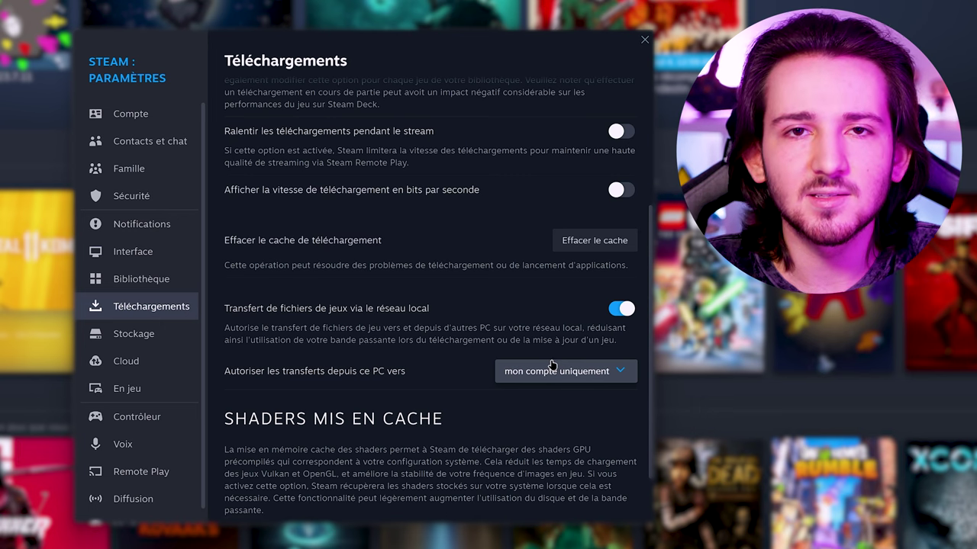
{"action": "left_click", "coordinate": [552, 368]}
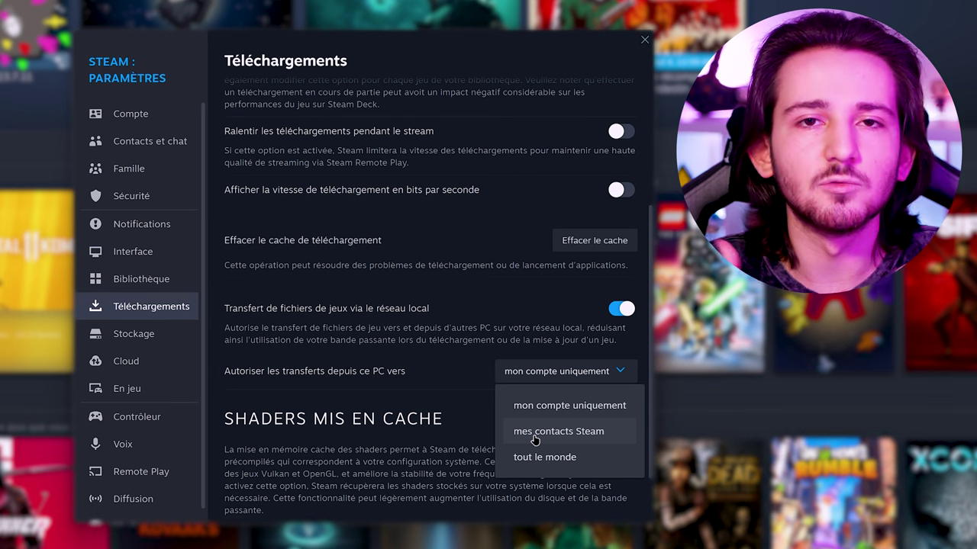
{"action": "left_click", "coordinate": [540, 457]}
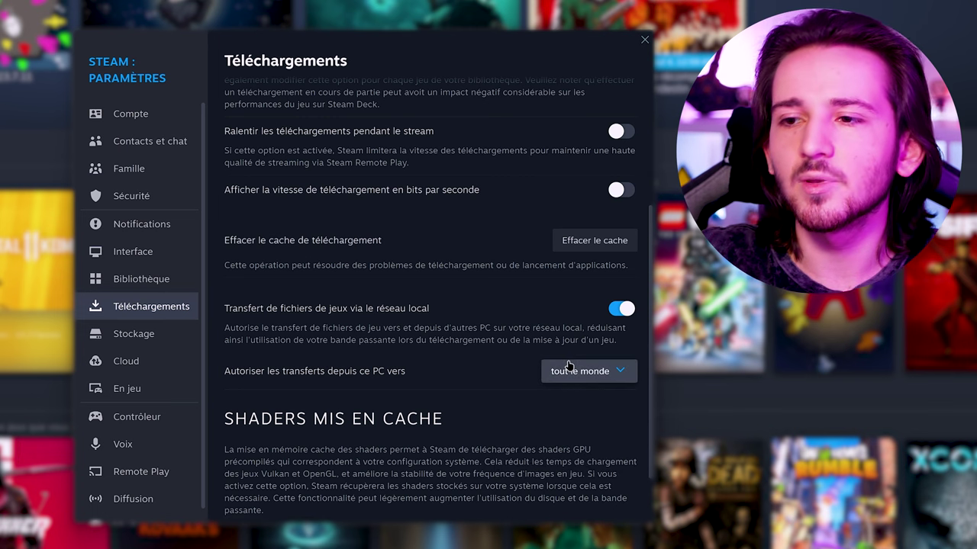
{"action": "left_click", "coordinate": [569, 369]}
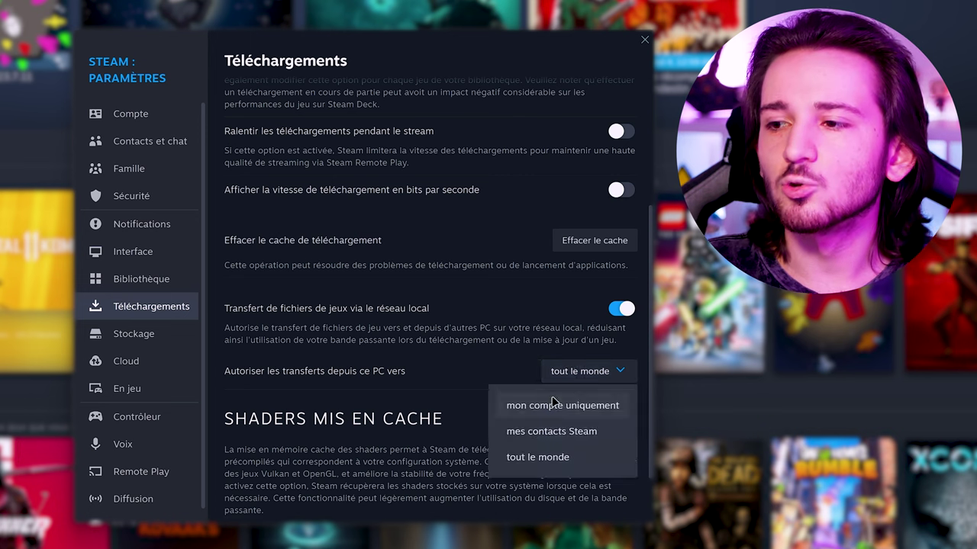
{"action": "left_click", "coordinate": [550, 402]}
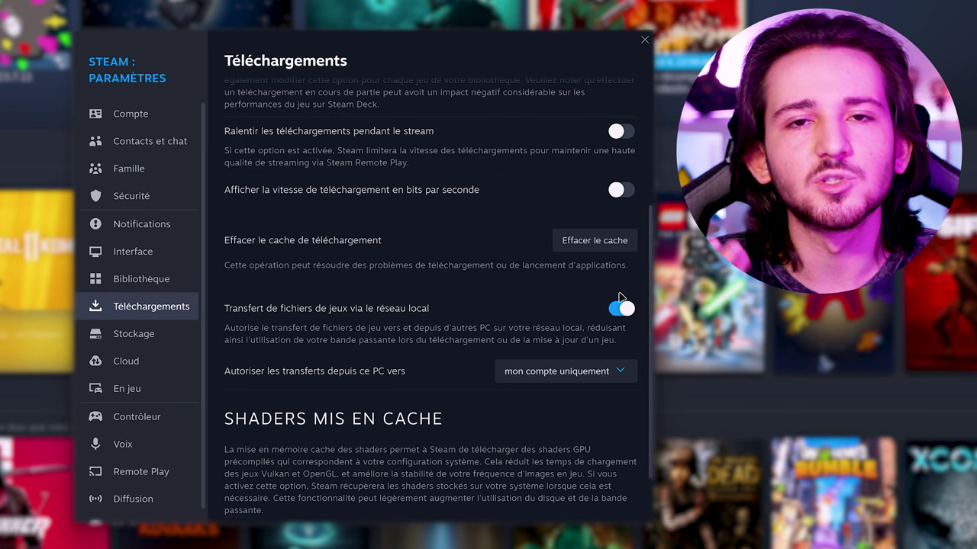
- Turn off game file transfer over the local network
{"action": "left_click", "coordinate": [620, 306]}
{"action": "scroll", "coordinate": [465, 328], "scroll_direction": "down", "scroll_amount": 1}
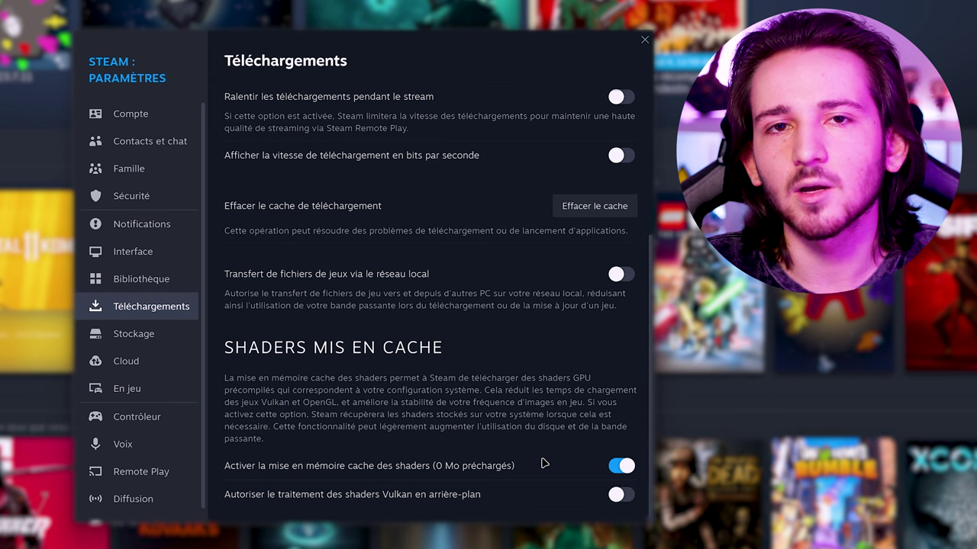
- Turn off the Steam overlay in the En jeu settings
{"action": "scroll", "coordinate": [168, 382], "scroll_direction": "down", "scroll_amount": 1}
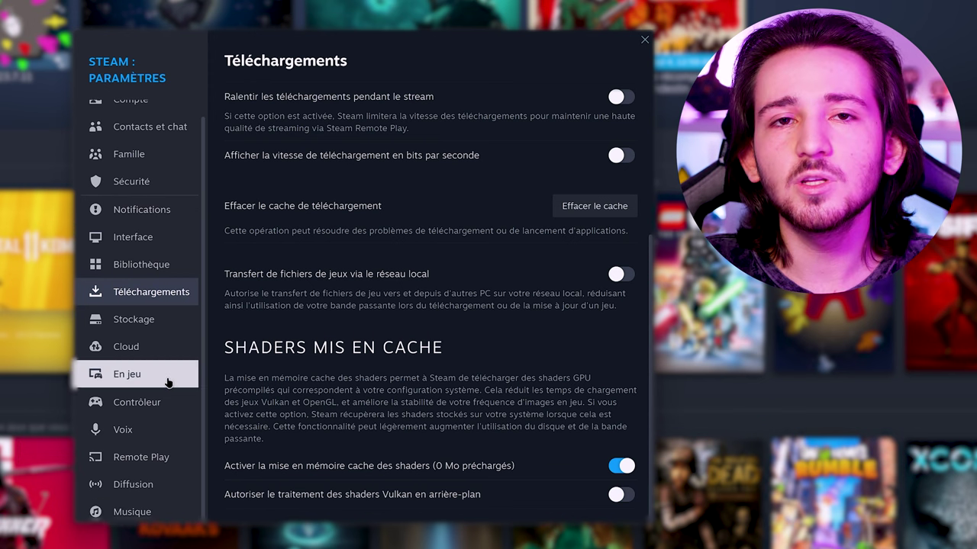
{"action": "left_click", "coordinate": [168, 378]}
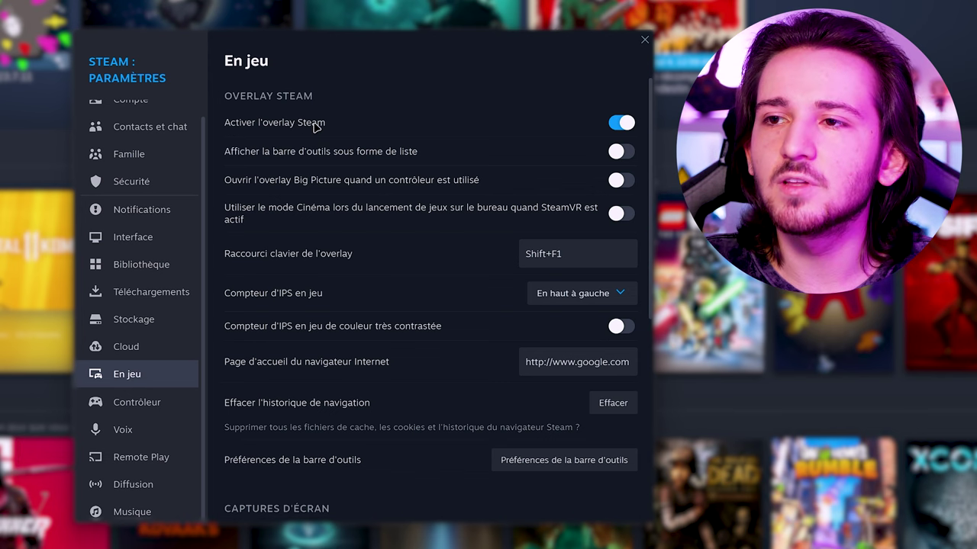
{"action": "left_click", "coordinate": [620, 122]}
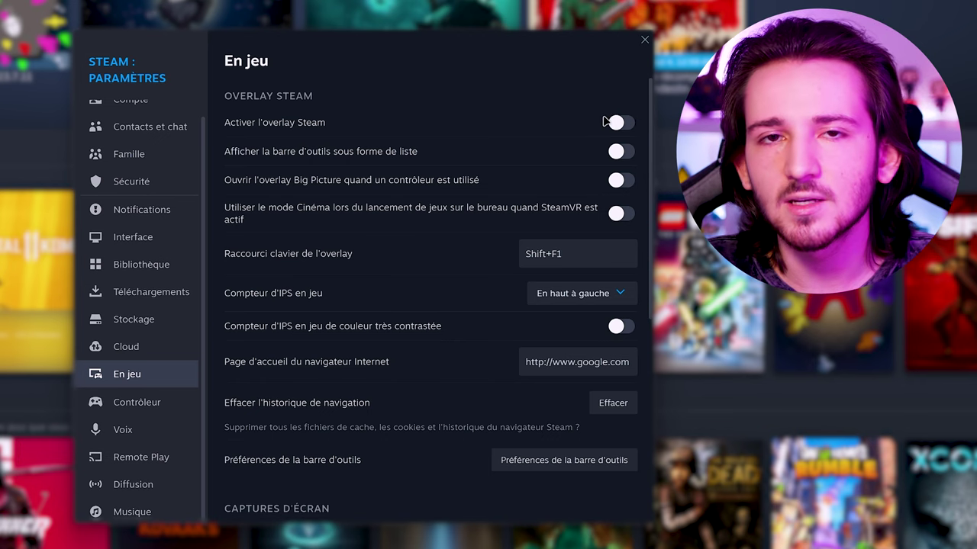
{"action": "left_click", "coordinate": [606, 122]}
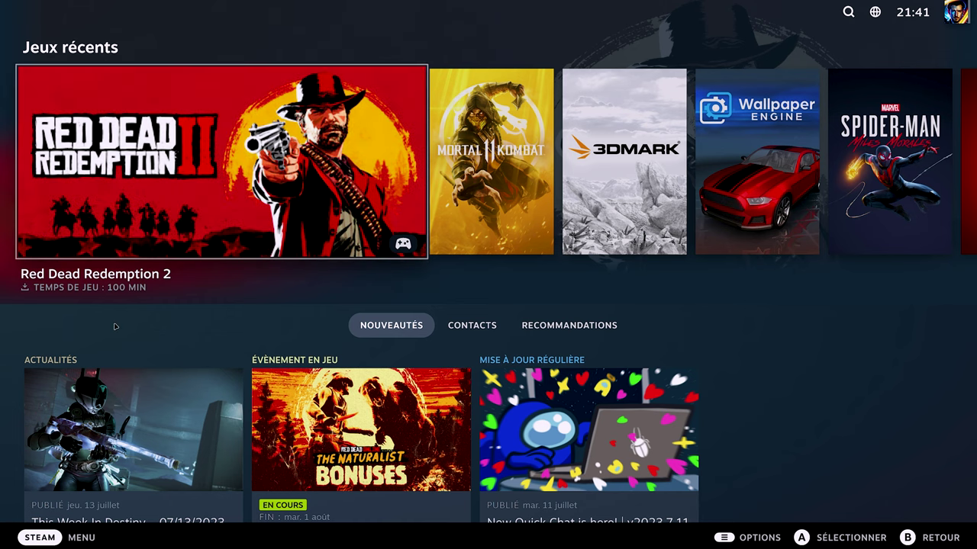
- Open the Bibliothèque from the Big Picture mode home screen
{"action": "left_click", "coordinate": [53, 538]}
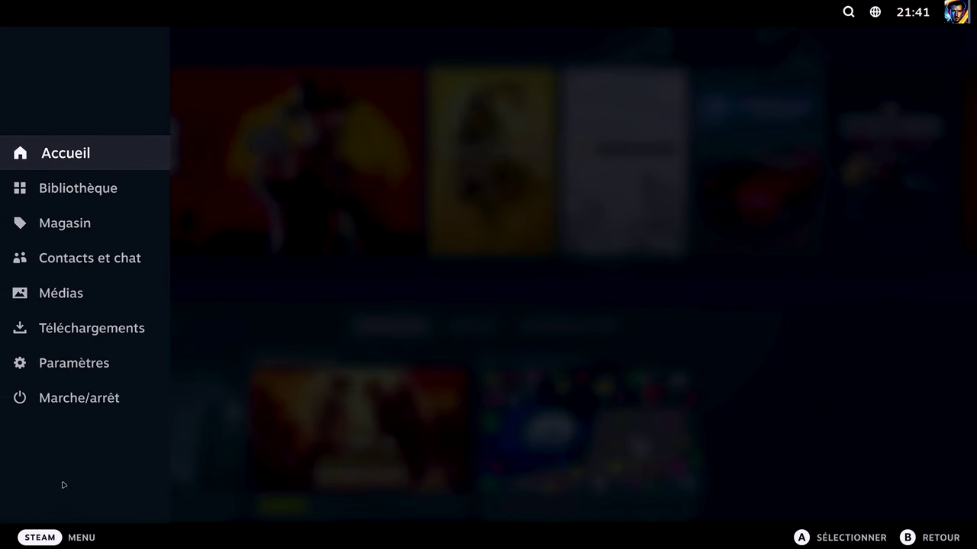
{"action": "left_click", "coordinate": [78, 189]}
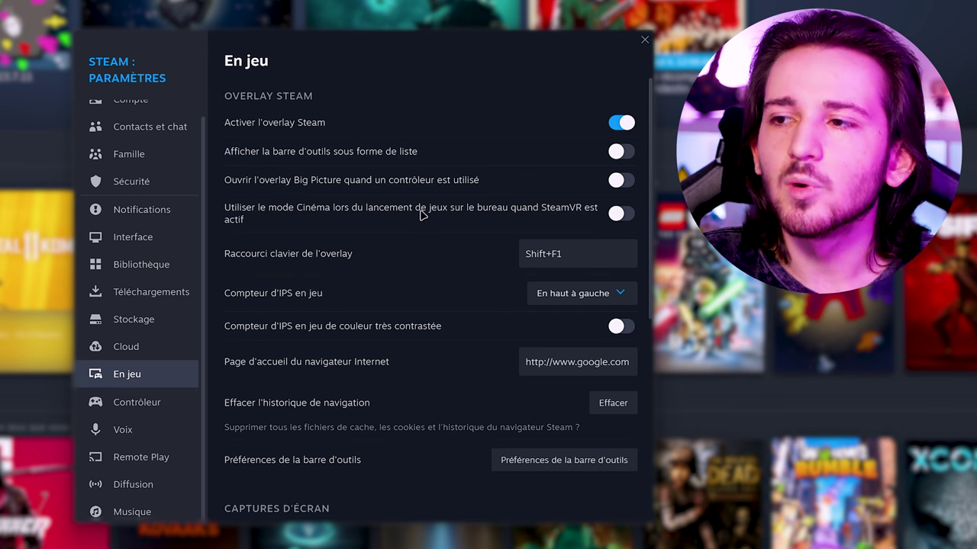
- Examine the in-game FPS counter positions and the screenshot shortcut in the En jeu settings without changing them
{"action": "scroll", "coordinate": [421, 213], "scroll_direction": "down", "scroll_amount": 2}
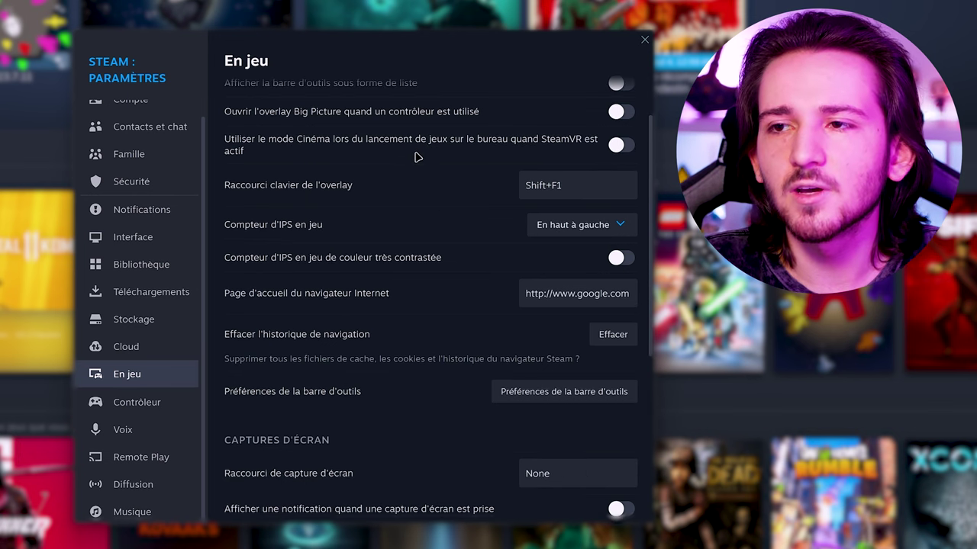
{"action": "left_click", "coordinate": [557, 223]}
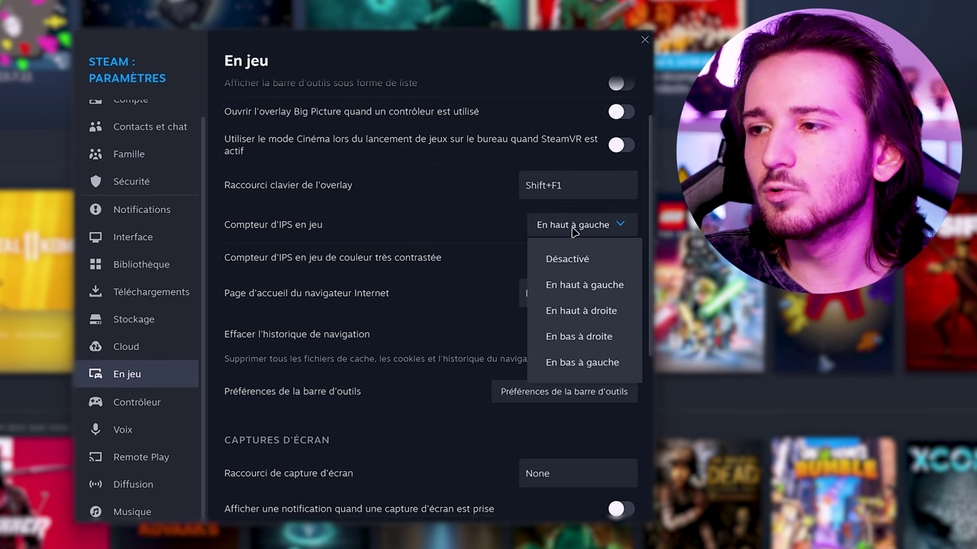
{"action": "left_click", "coordinate": [574, 233]}
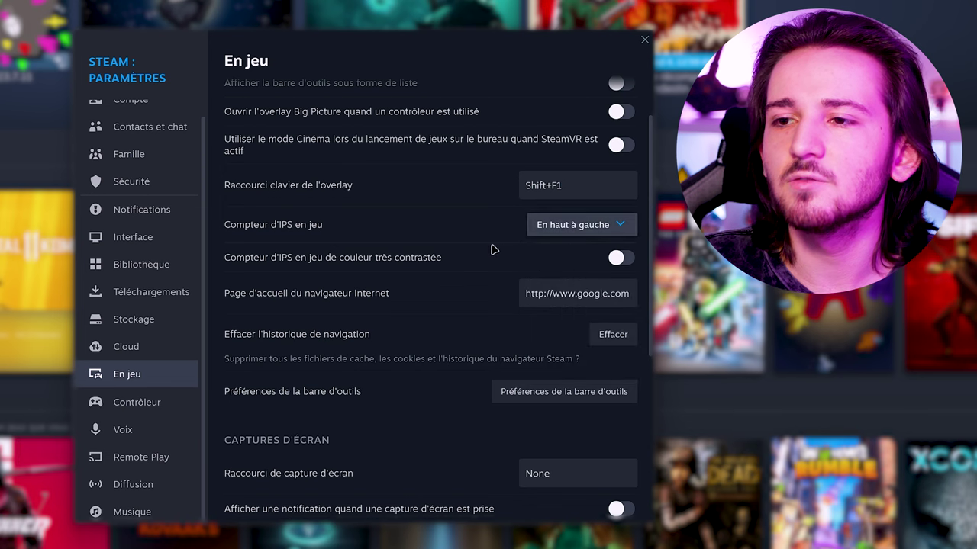
{"action": "scroll", "coordinate": [455, 238], "scroll_direction": "down", "scroll_amount": 3}
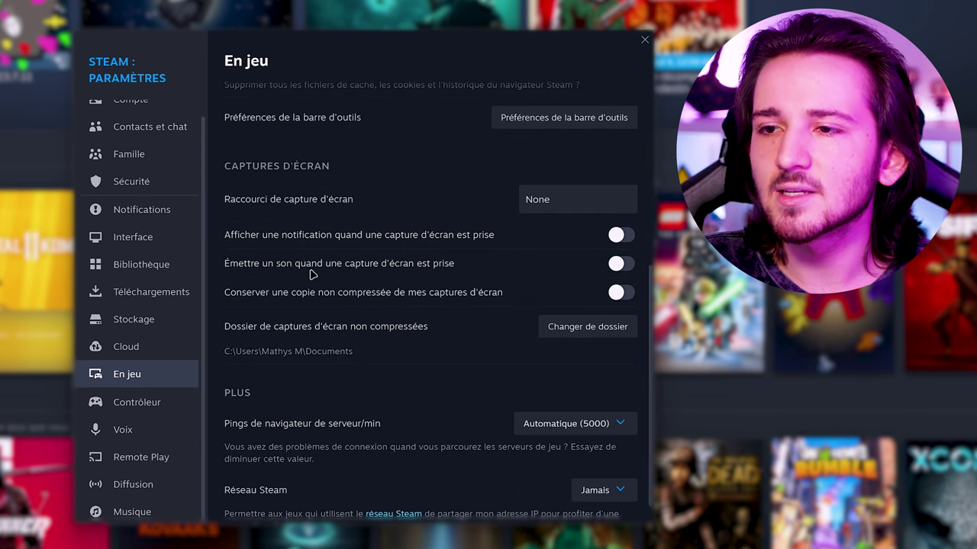
{"action": "left_click", "coordinate": [579, 199]}
{"action": "left_click", "coordinate": [498, 195]}
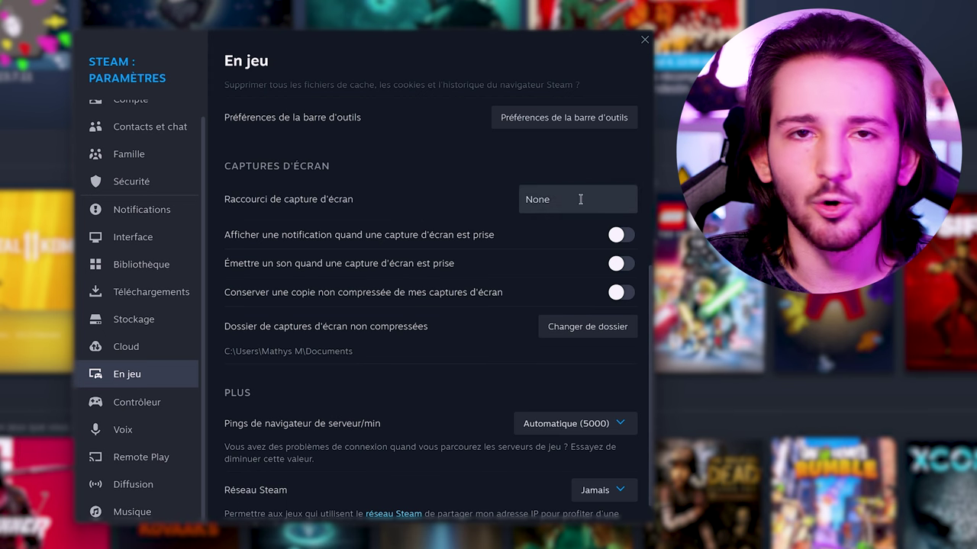
- Examine the sharing choices for Réseau Steam in the En jeu settings, keeping the option on Jamais
{"action": "scroll", "coordinate": [580, 199], "scroll_direction": "down", "scroll_amount": 1}
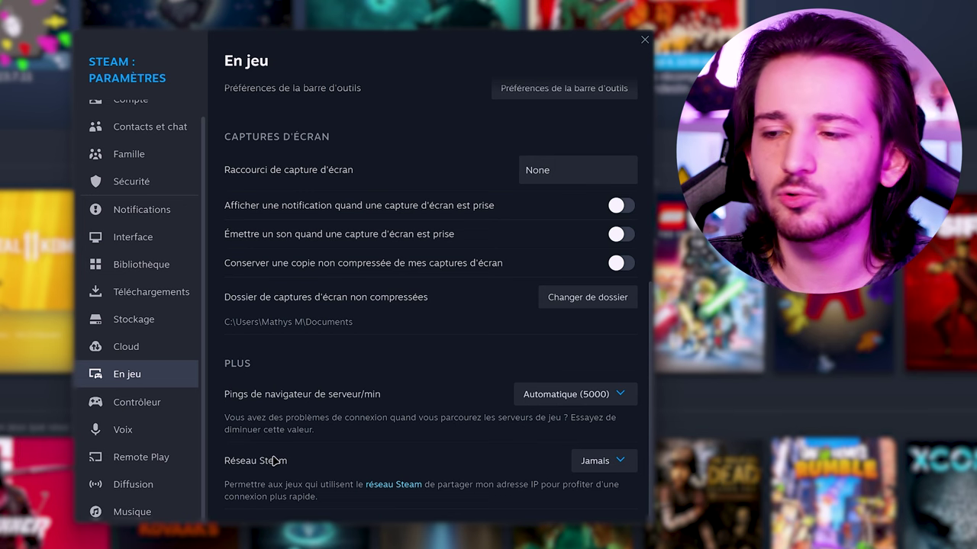
{"action": "left_click", "coordinate": [591, 460]}
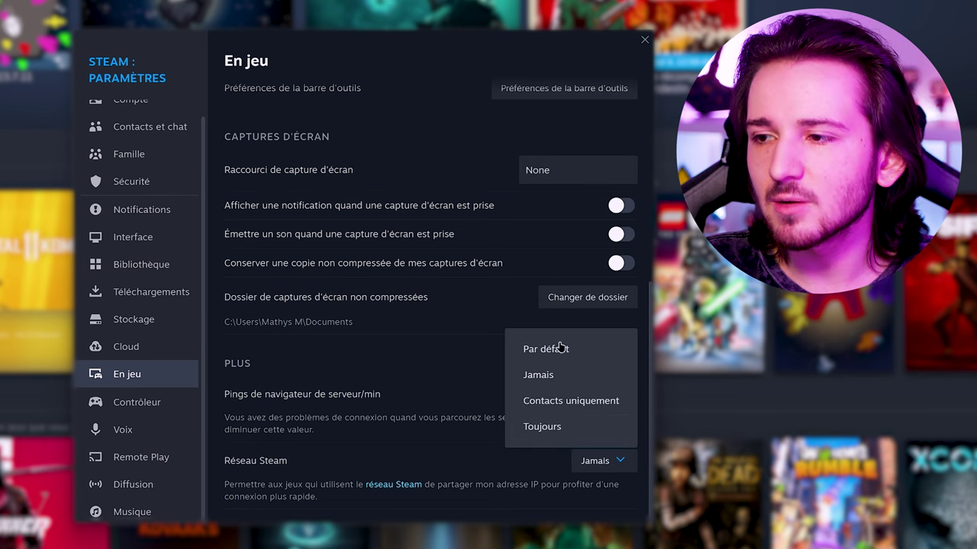
{"action": "left_click", "coordinate": [372, 465]}
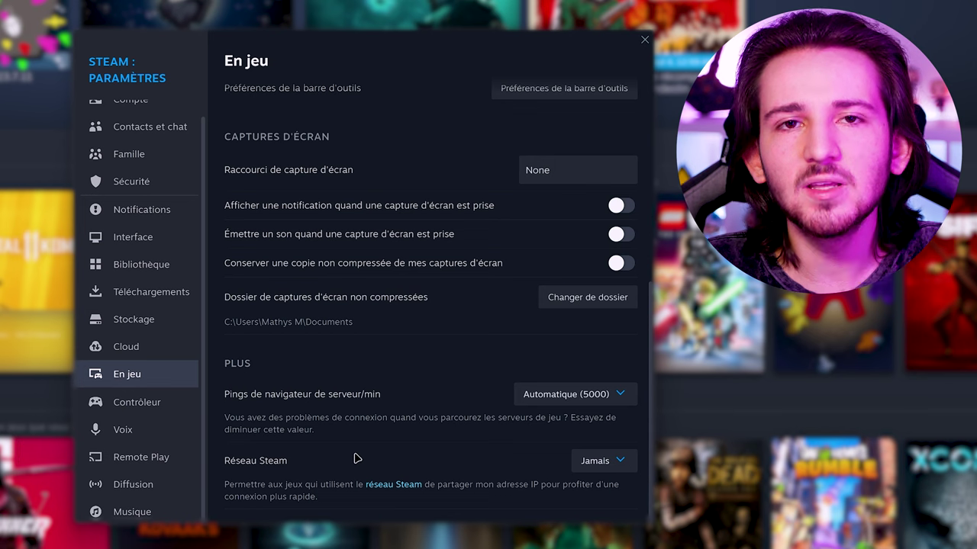
{"action": "left_click", "coordinate": [582, 461]}
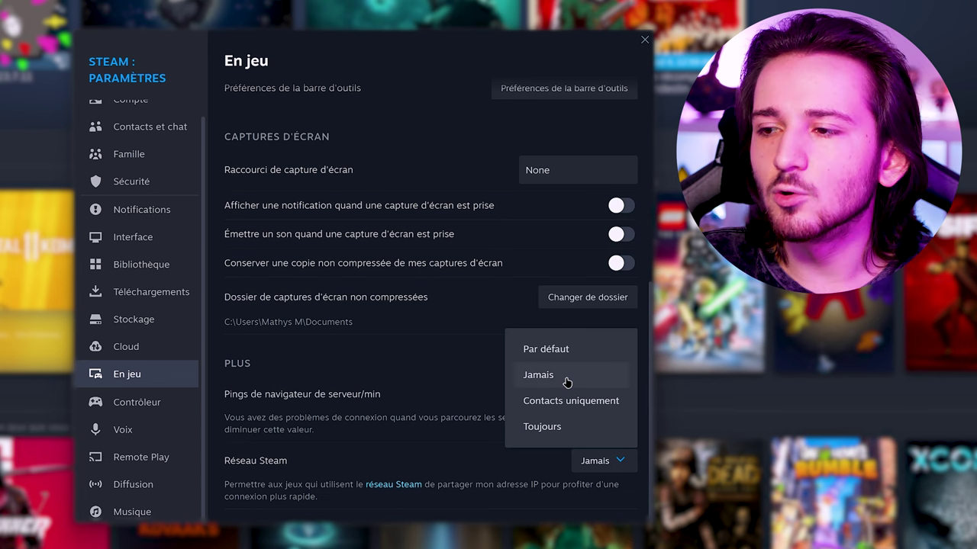
{"action": "left_click", "coordinate": [453, 454]}
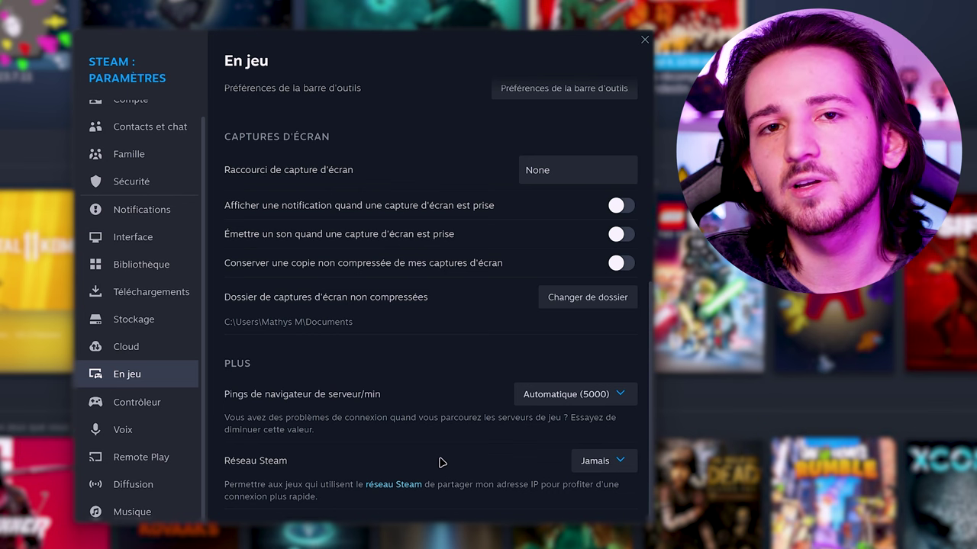
- In the Contrôleur settings, try Steam Input for Switch Pro and generic controllers, and set the controller sleep delay to "jamais"
{"action": "left_click", "coordinate": [137, 402]}
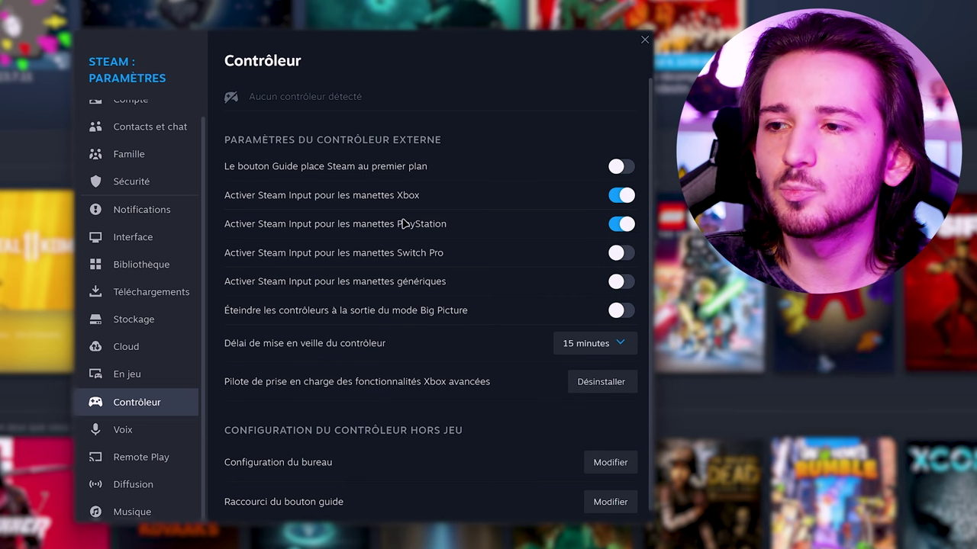
{"action": "left_click", "coordinate": [624, 257]}
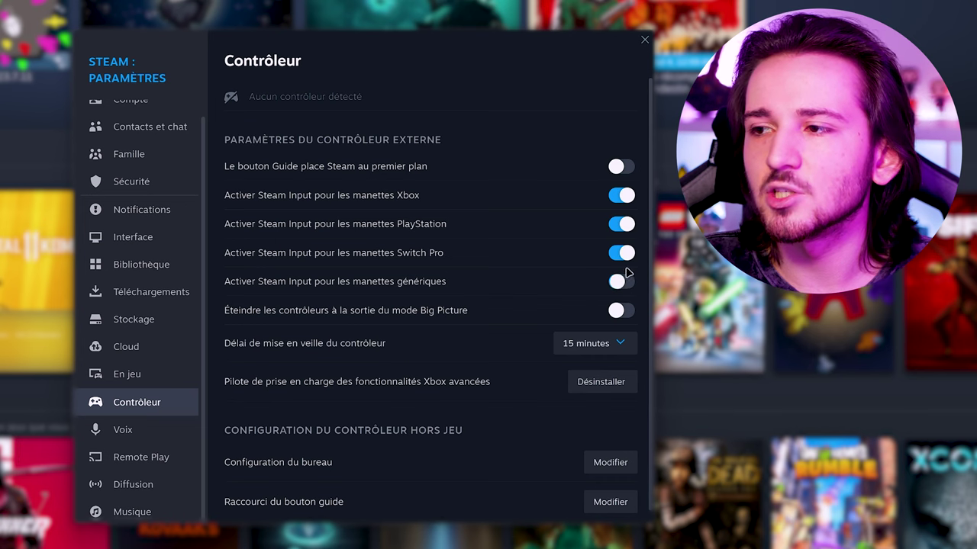
{"action": "left_click", "coordinate": [592, 342]}
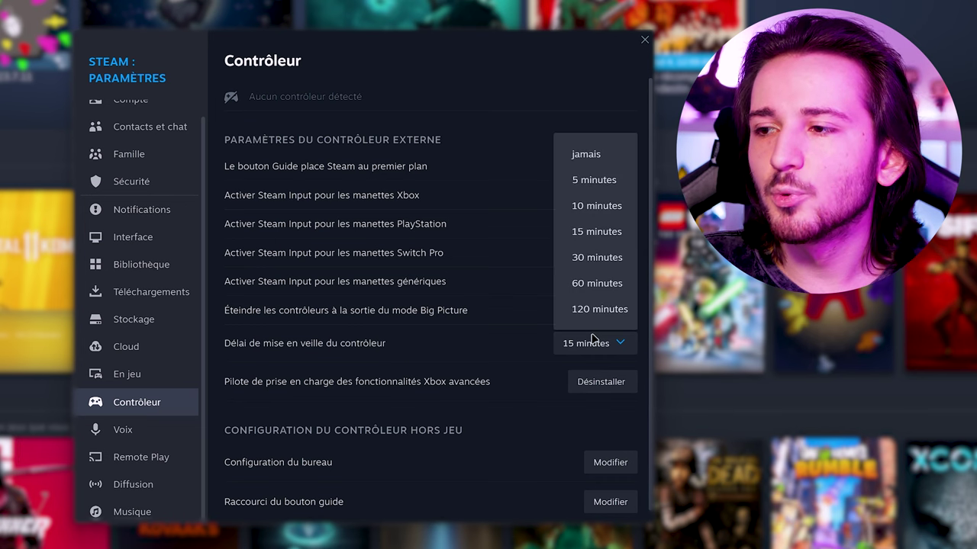
{"action": "left_click", "coordinate": [585, 154]}
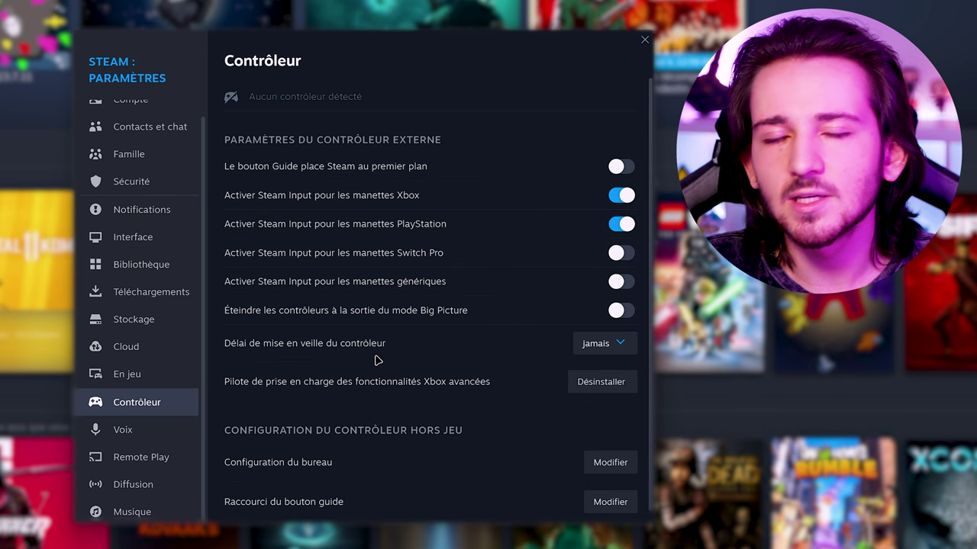
{"action": "left_click", "coordinate": [579, 341]}
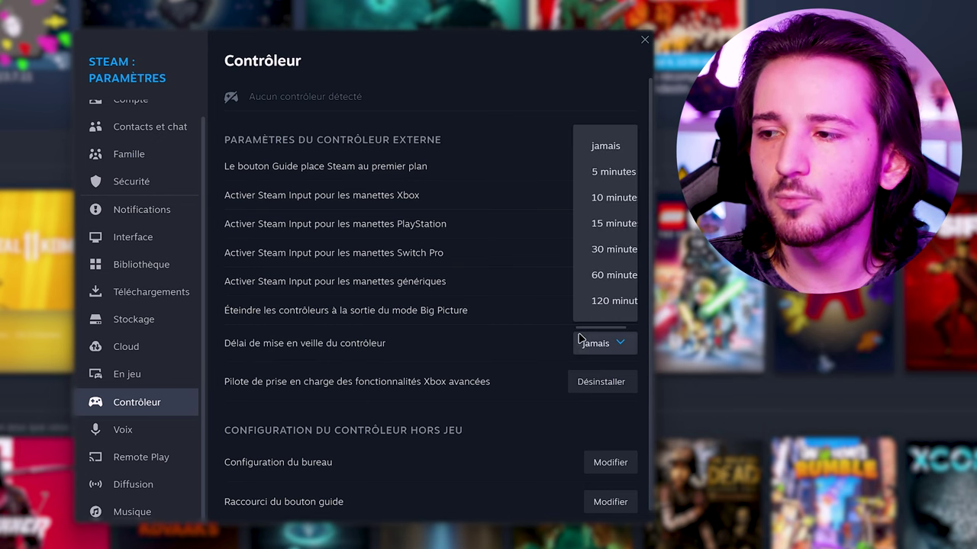
{"action": "left_click", "coordinate": [534, 317]}
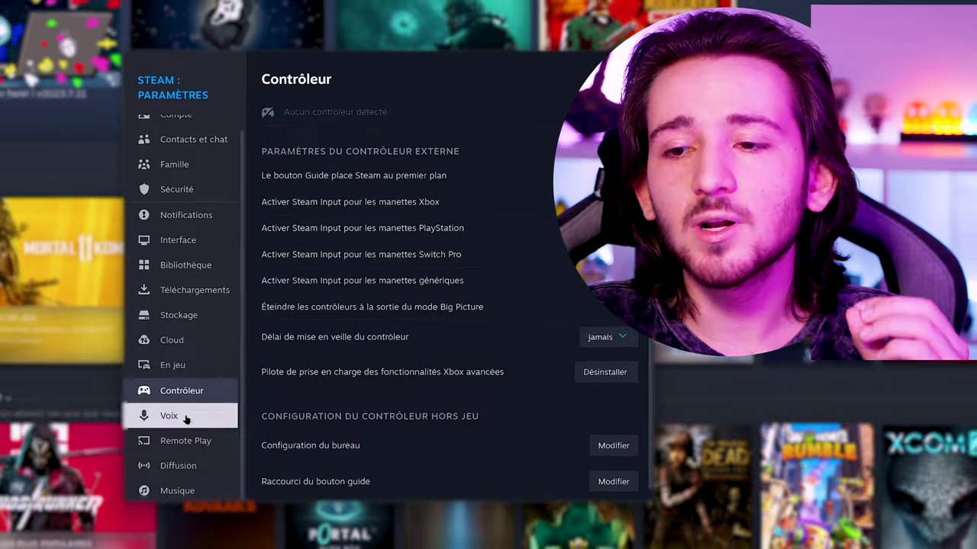
- Turn off Remote Play and set its direct connection (IP sharing) option to Désactivée
{"action": "left_click", "coordinate": [141, 457]}
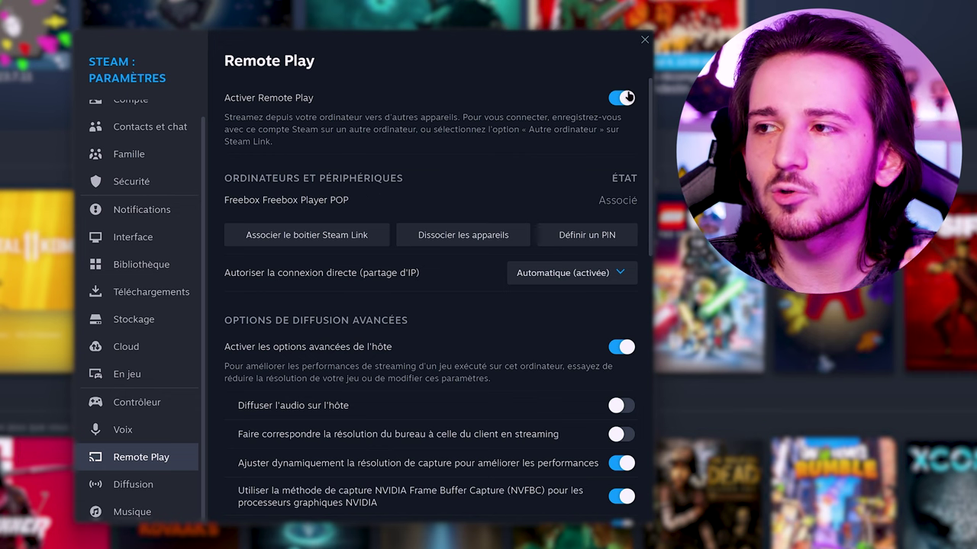
{"action": "left_click", "coordinate": [629, 97]}
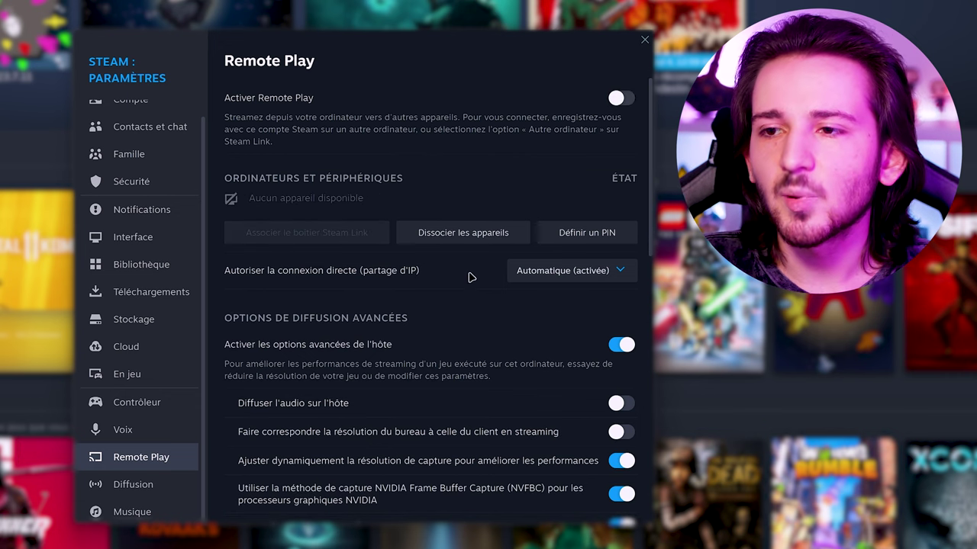
{"action": "left_click", "coordinate": [563, 271]}
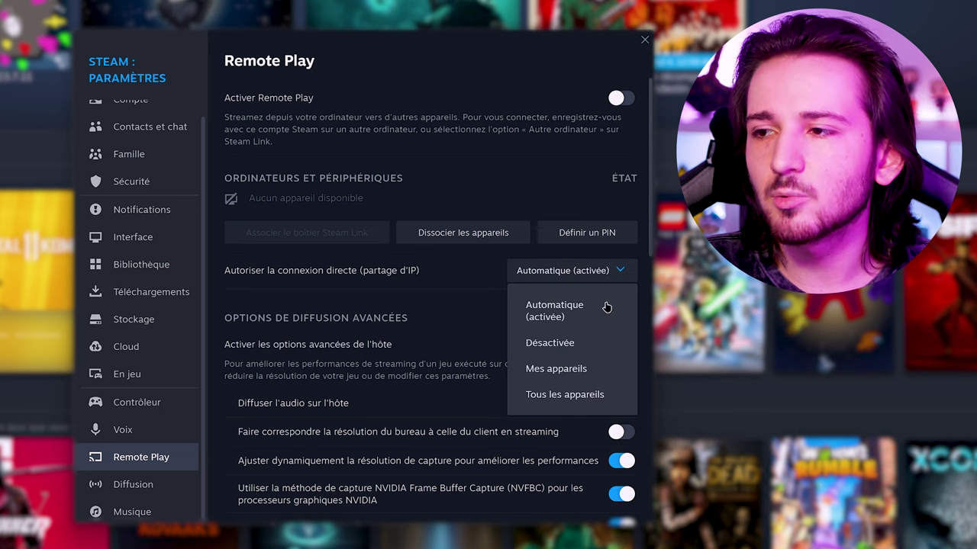
{"action": "left_click", "coordinate": [563, 351]}
- Turn off the advanced host and client streaming options of Remote Play
{"action": "scroll", "coordinate": [412, 284], "scroll_direction": "down", "scroll_amount": 3}
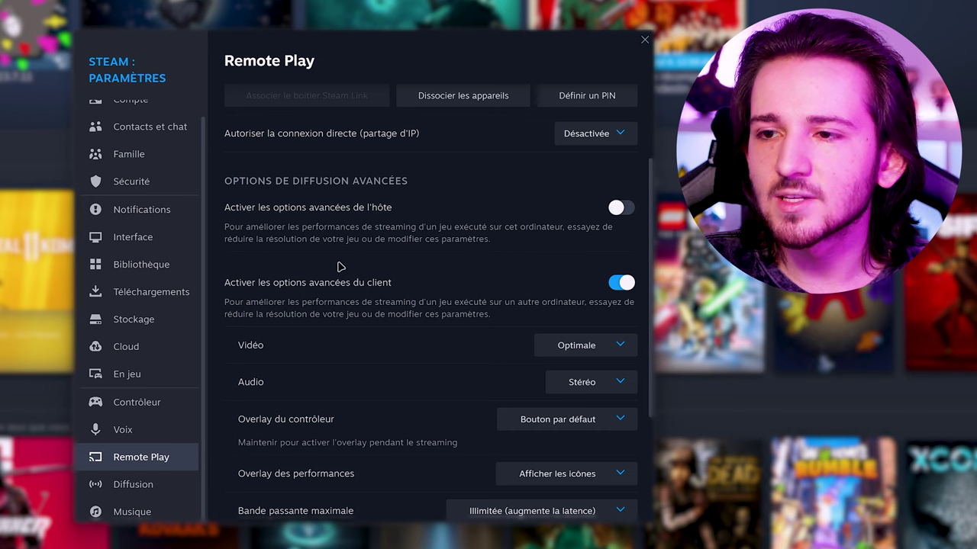
{"action": "scroll", "coordinate": [342, 197], "scroll_direction": "down", "scroll_amount": 2}
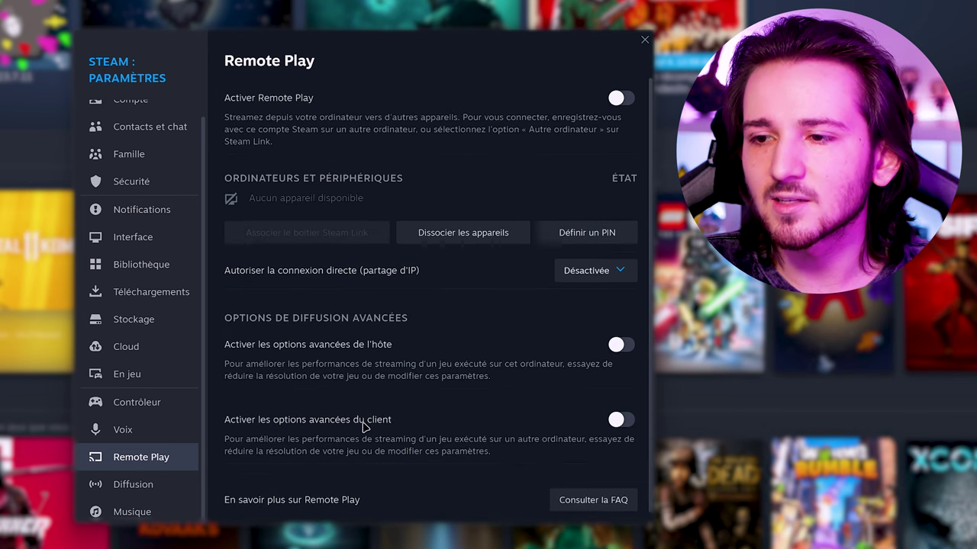
{"action": "scroll", "coordinate": [374, 433], "scroll_direction": "down", "scroll_amount": 1}
{"action": "scroll", "coordinate": [386, 435], "scroll_direction": "up", "scroll_amount": 1}
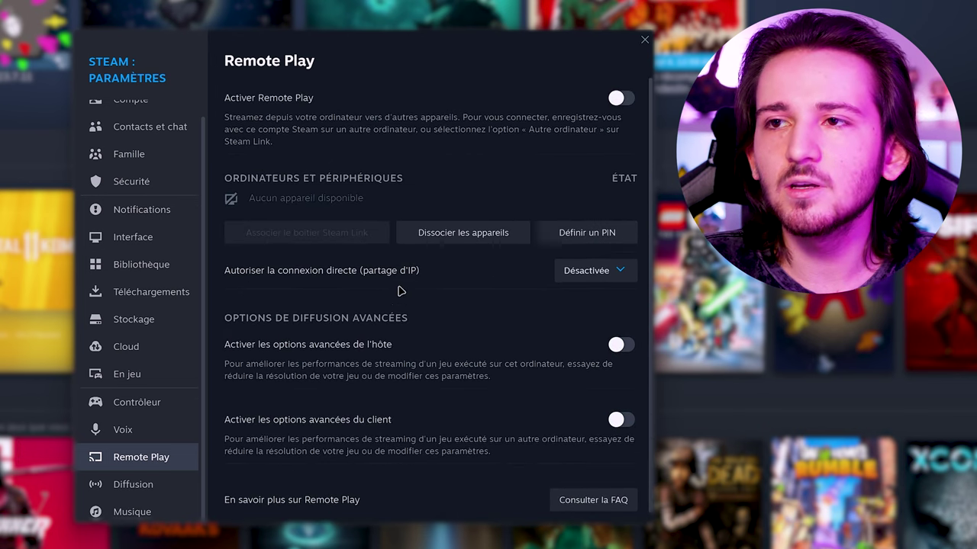
- Set the privacy option in the Diffusion settings to "Diffusion désactivée"
{"action": "left_click", "coordinate": [167, 493]}
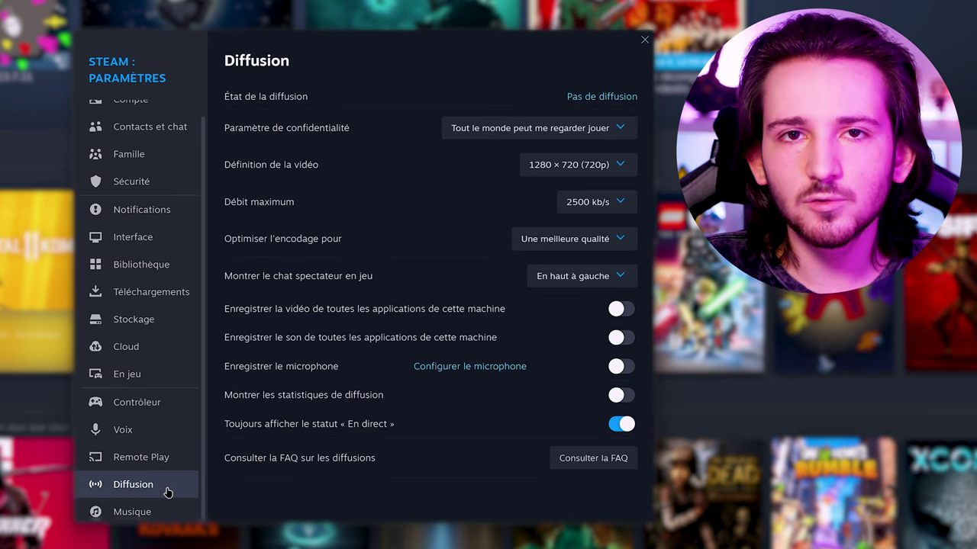
{"action": "left_click", "coordinate": [515, 141]}
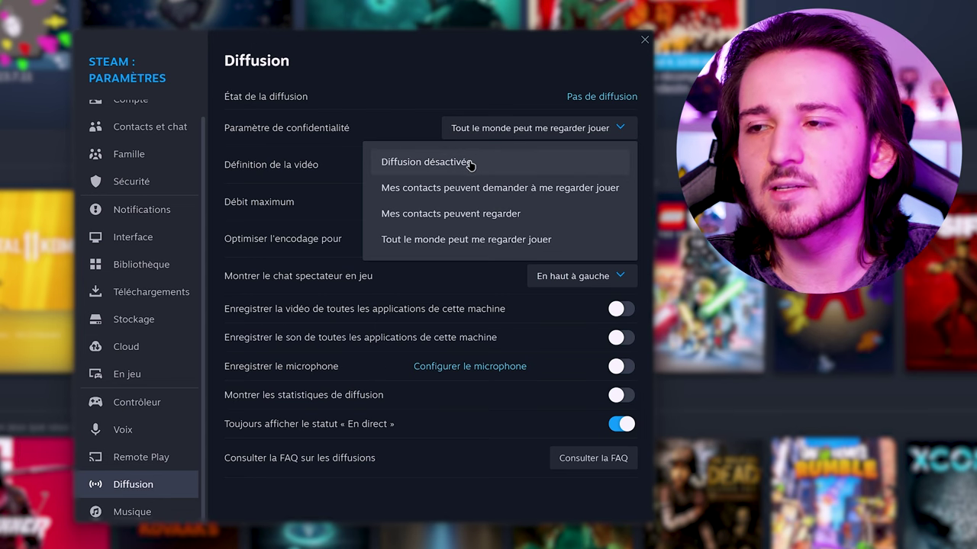
{"action": "left_click", "coordinate": [477, 128]}
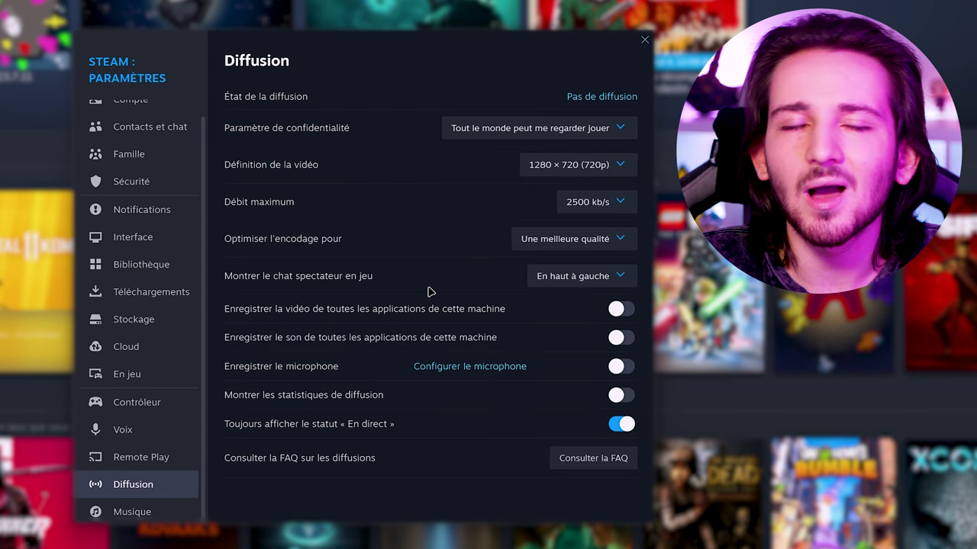
{"action": "left_click", "coordinate": [499, 128]}
{"action": "left_click", "coordinate": [422, 164]}
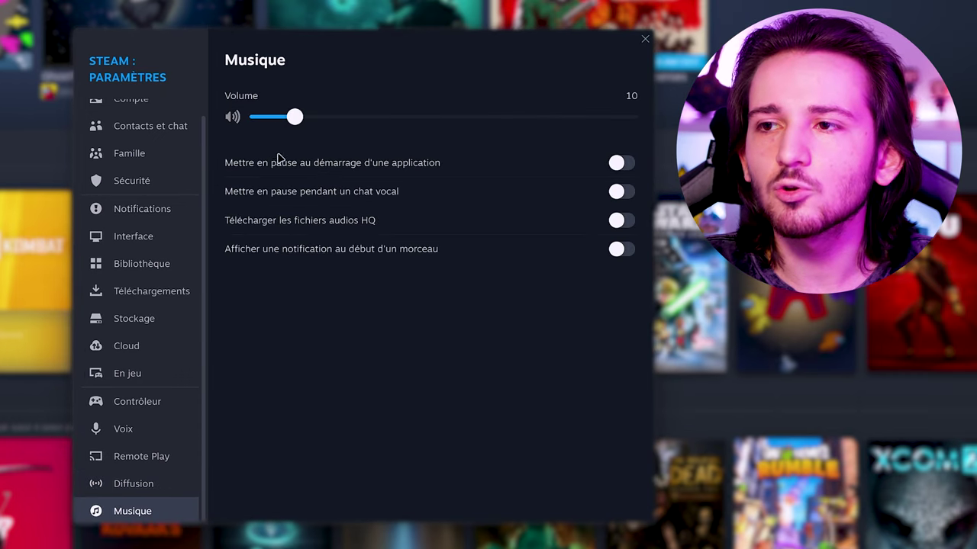
- Enable the download of HQ audio files in the Musique settings and close the settings
{"action": "left_click", "coordinate": [622, 221]}
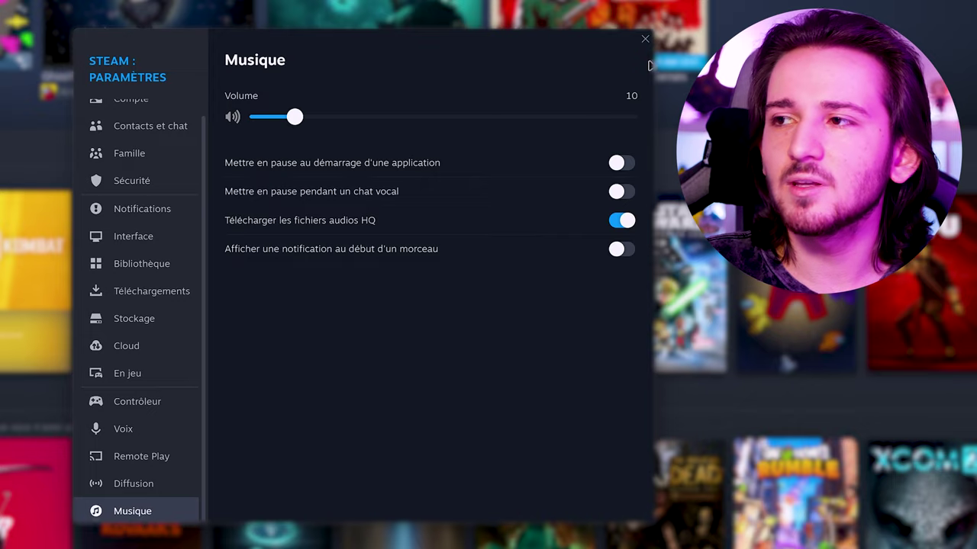
{"action": "left_click", "coordinate": [646, 41]}
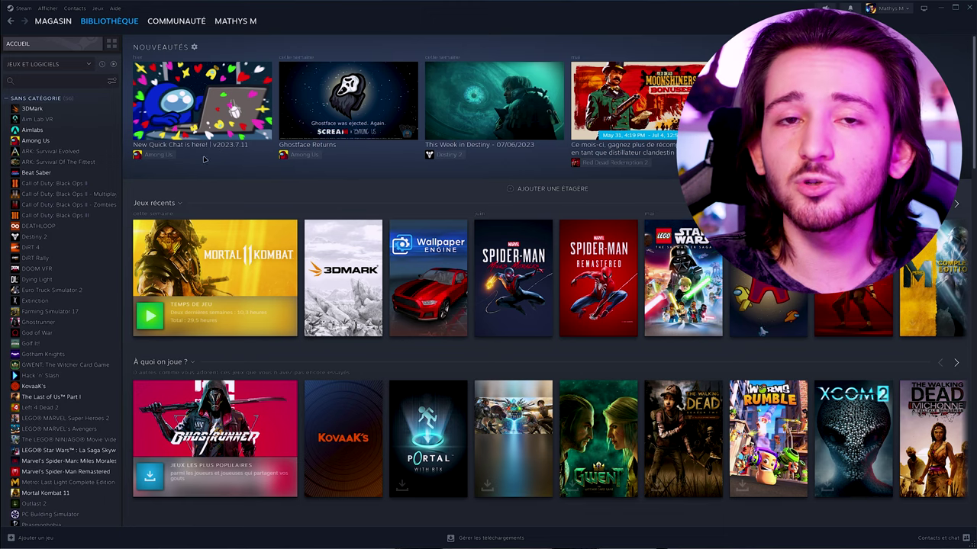
- Switch the library to Mode réduit and narrow its window to a slim column on the desktop
{"action": "left_click", "coordinate": [48, 7]}
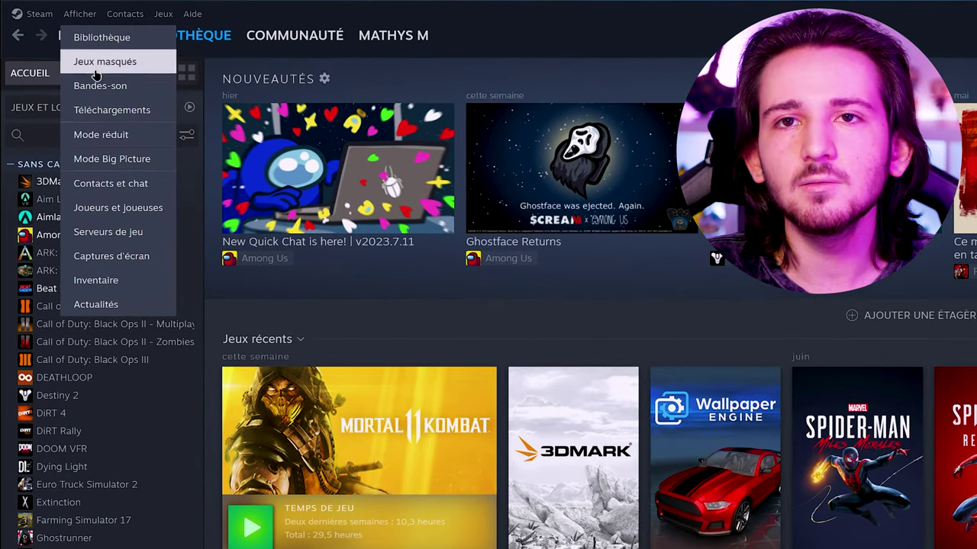
{"action": "left_click", "coordinate": [101, 135]}
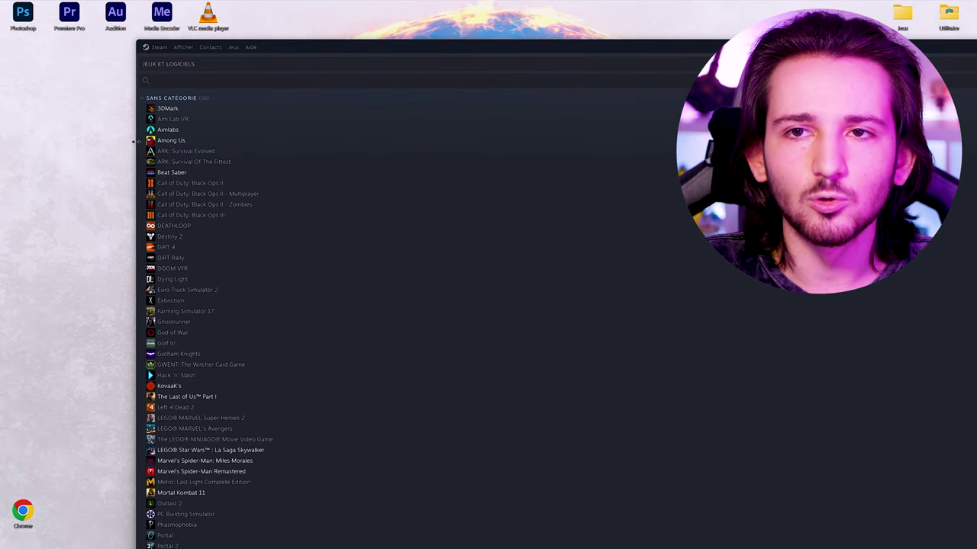
{"action": "left_click_drag", "start_coordinate": [133, 141], "coordinate": [648, 139]}
{"action": "left_click_drag", "start_coordinate": [803, 47], "coordinate": [362, 41]}
{"action": "left_click_drag", "start_coordinate": [669, 145], "coordinate": [372, 126]}
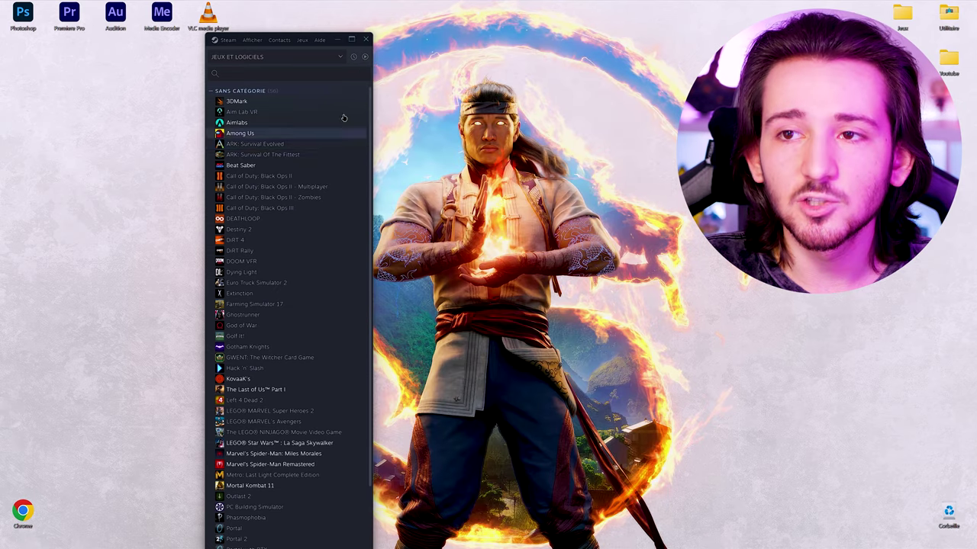
- Move and shorten the compact library window on the desktop, and look through its full game list
{"action": "left_click_drag", "start_coordinate": [332, 38], "coordinate": [452, 68]}
{"action": "scroll", "coordinate": [410, 302], "scroll_direction": "down", "scroll_amount": 10}
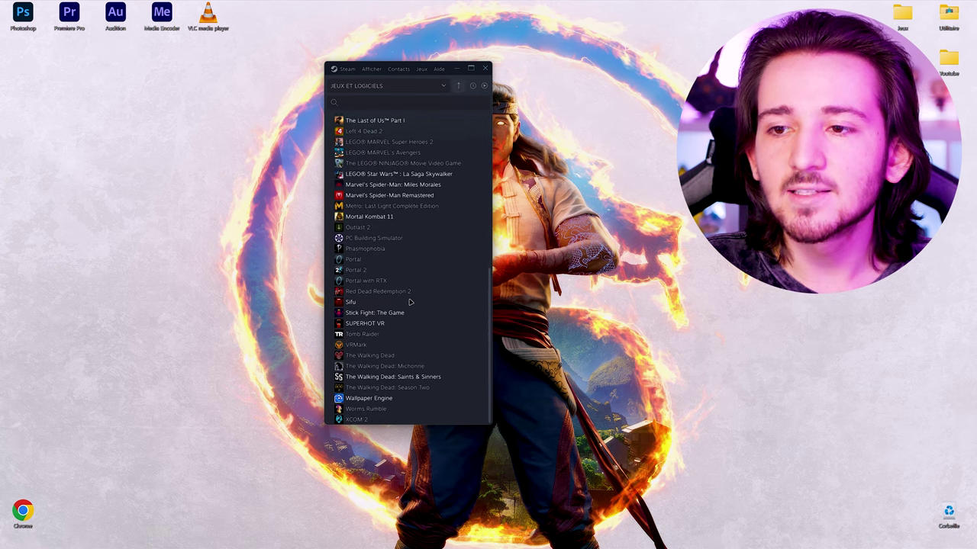
{"action": "scroll", "coordinate": [408, 309], "scroll_direction": "up", "scroll_amount": 10}
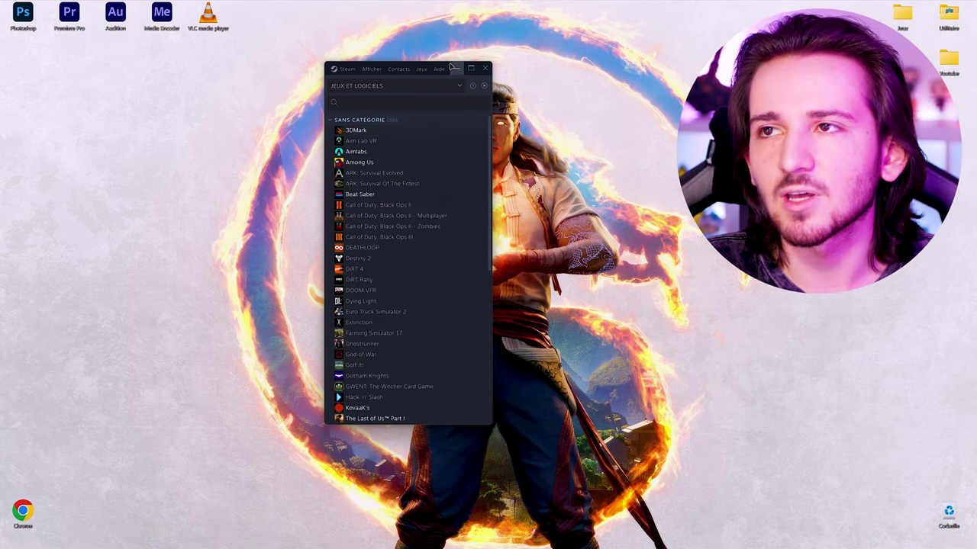
- Move the compact library window clear of the wallpaper's character, browse its game list and select DOOM VFR
{"action": "left_click_drag", "start_coordinate": [452, 68], "coordinate": [315, 70]}
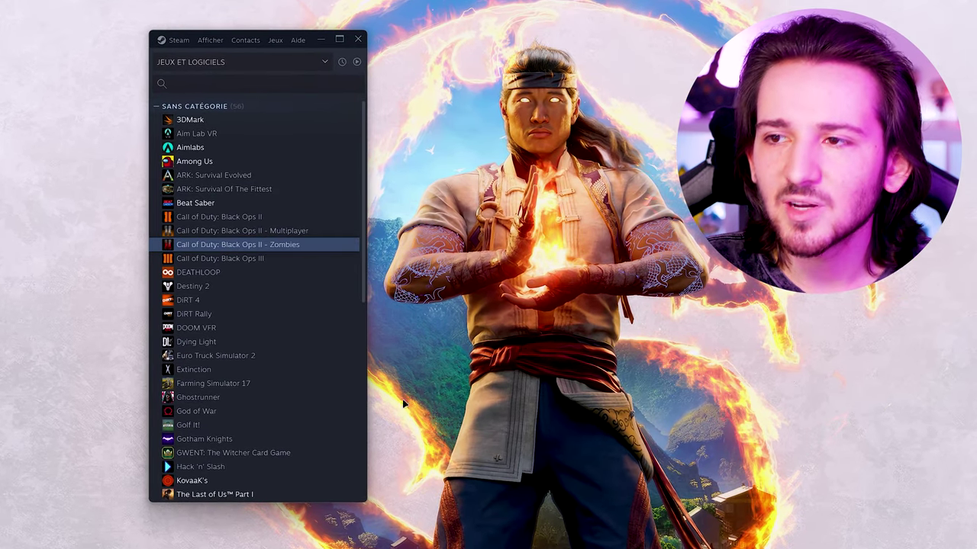
{"action": "scroll", "coordinate": [256, 291], "scroll_direction": "down", "scroll_amount": 5}
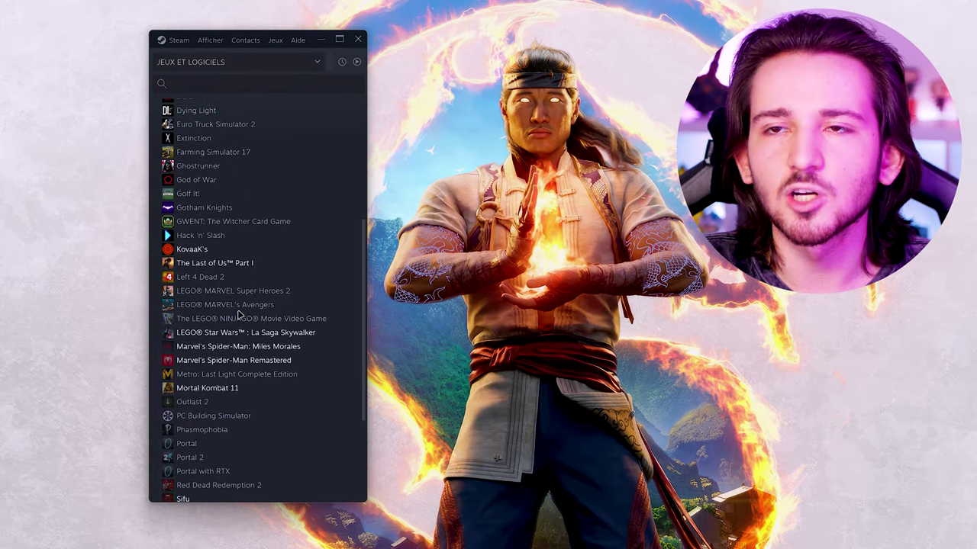
{"action": "scroll", "coordinate": [238, 314], "scroll_direction": "down", "scroll_amount": 4}
{"action": "scroll", "coordinate": [236, 252], "scroll_direction": "up", "scroll_amount": 9}
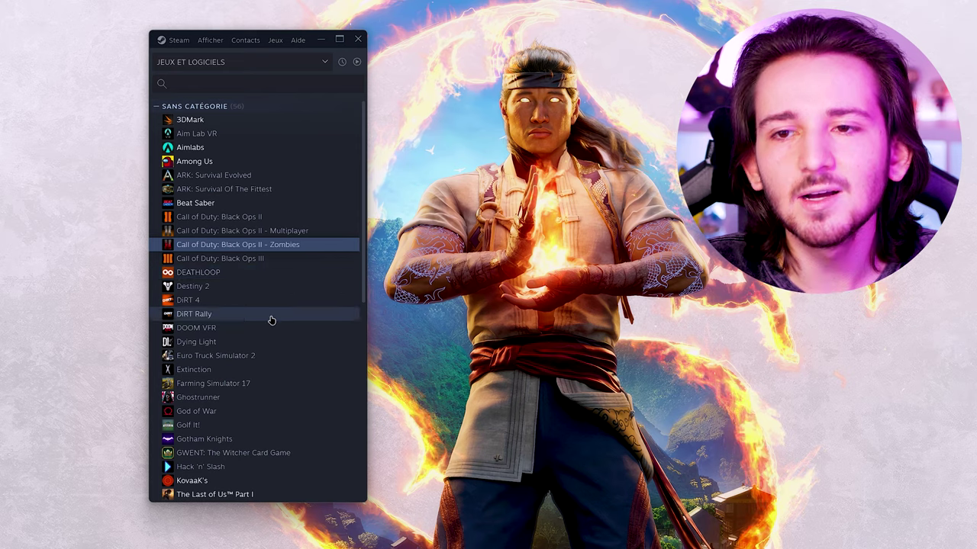
{"action": "left_click", "coordinate": [268, 326]}
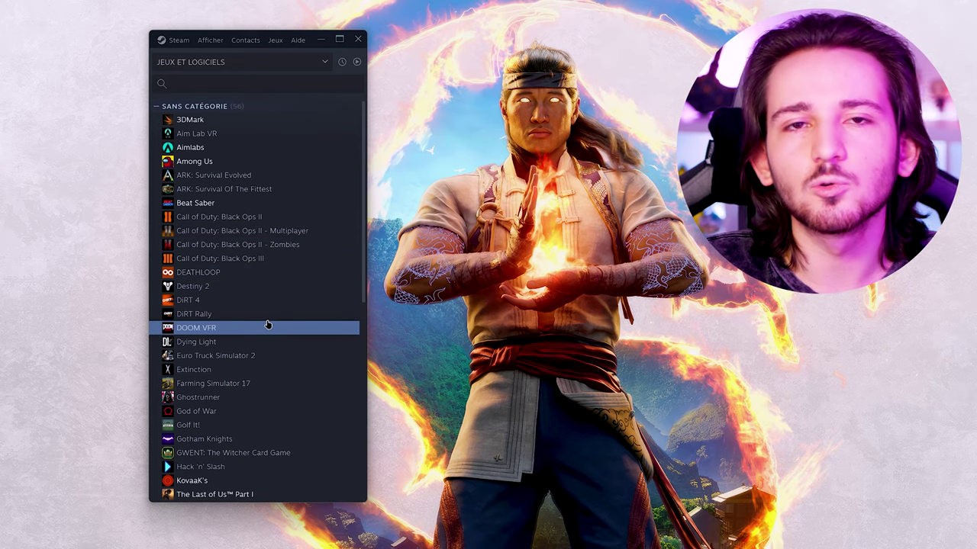
- Open the Windows Task Manager and examine the memory use of the steamwebhelper.exe processes in the detailed process list
{"action": "key", "text": "ctrl+shift+Escape"}
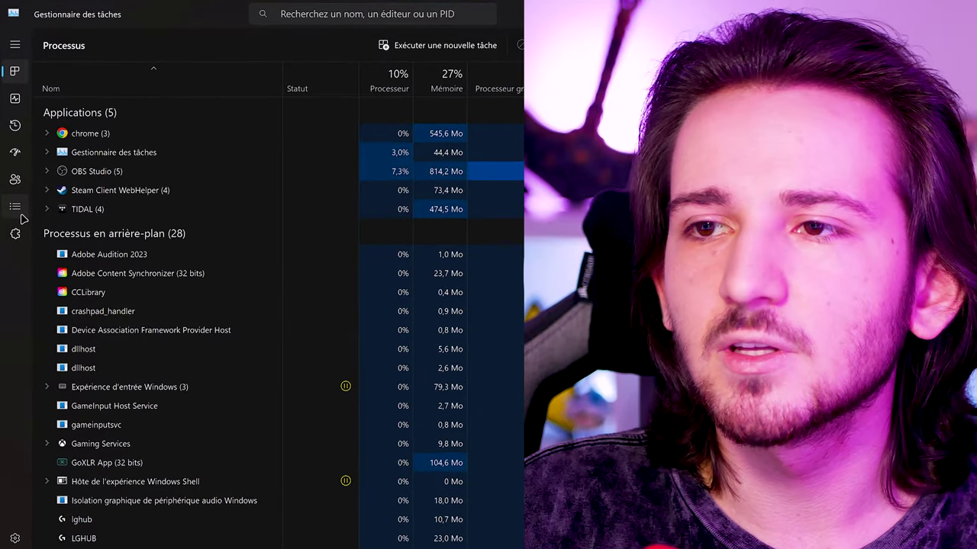
{"action": "left_click", "coordinate": [397, 222]}
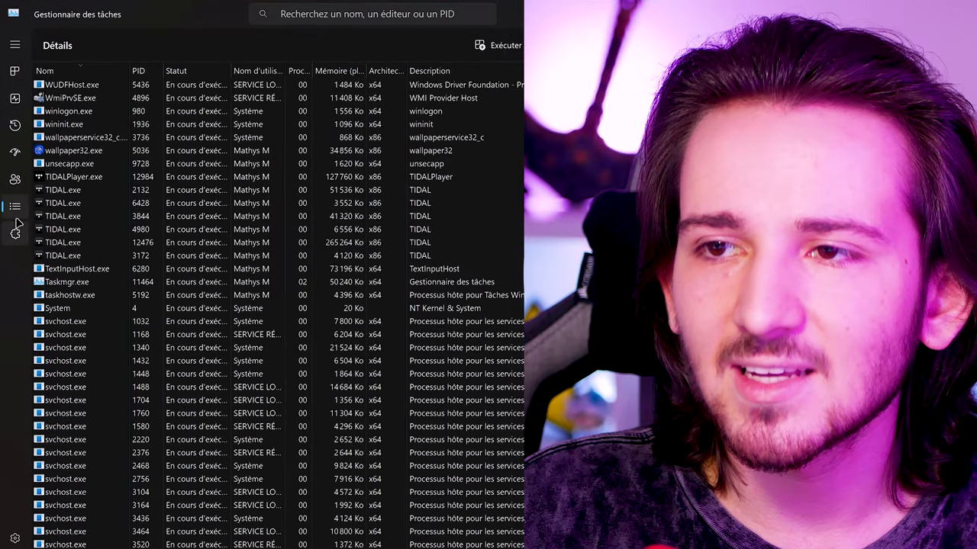
{"action": "scroll", "coordinate": [103, 216], "scroll_direction": "down", "scroll_amount": 15}
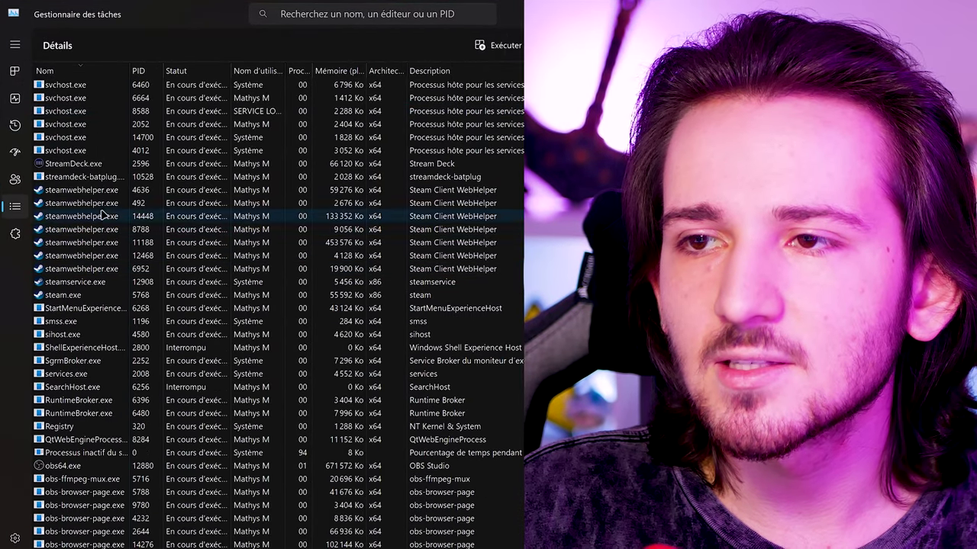
{"action": "left_click", "coordinate": [95, 190]}
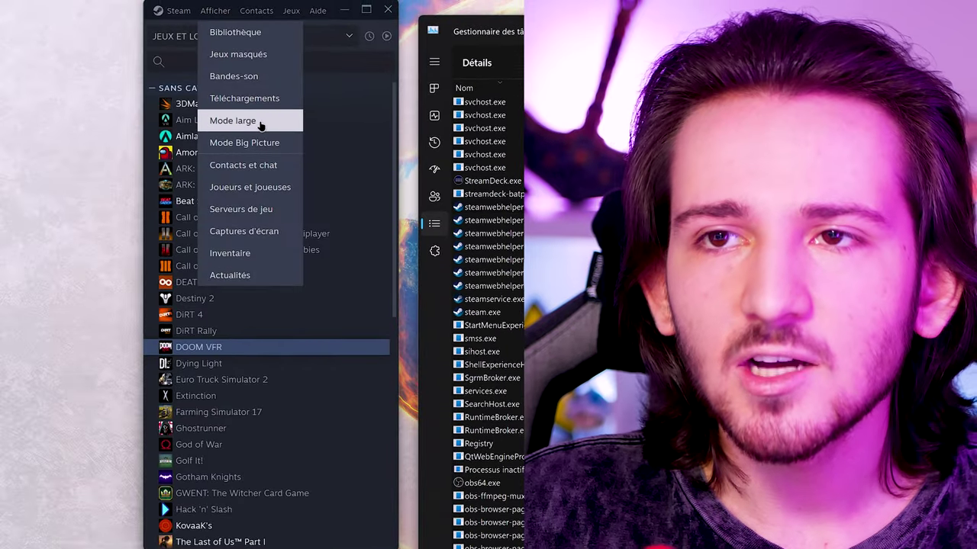
- Switch the Steam library from the compact view back to Mode large
{"action": "left_click", "coordinate": [233, 120]}
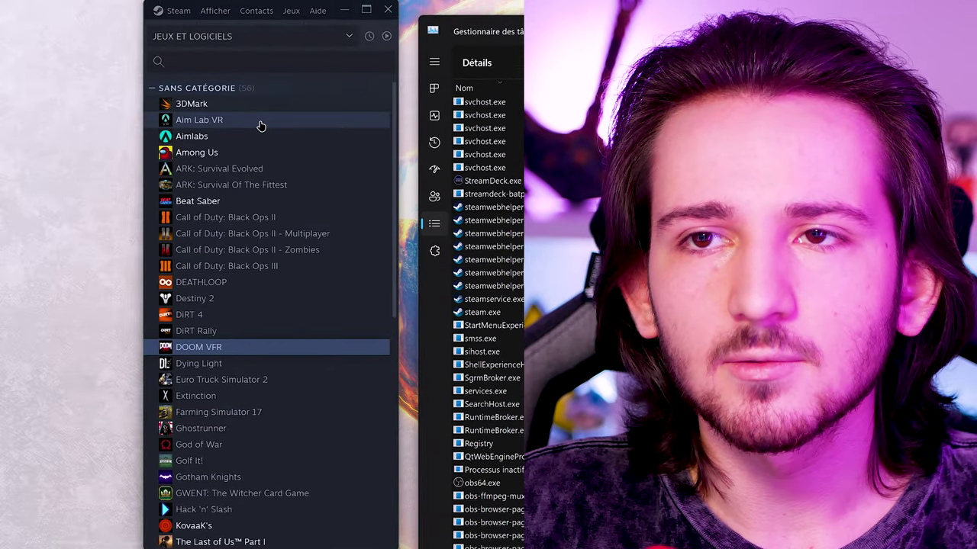